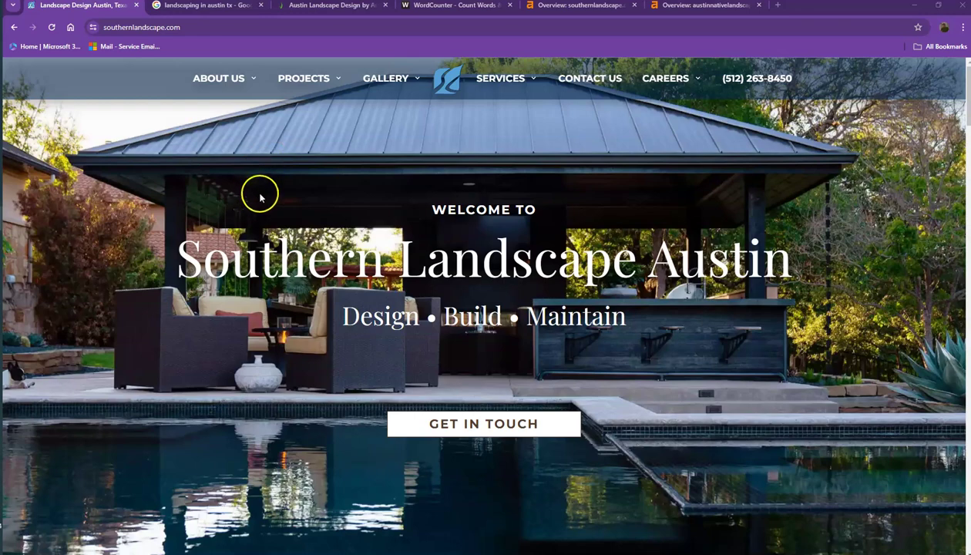
Skim the Southern Landscape homepage's opening banner and its introduction to landscape design and construction services
scroll(333, 245, "down", 5)
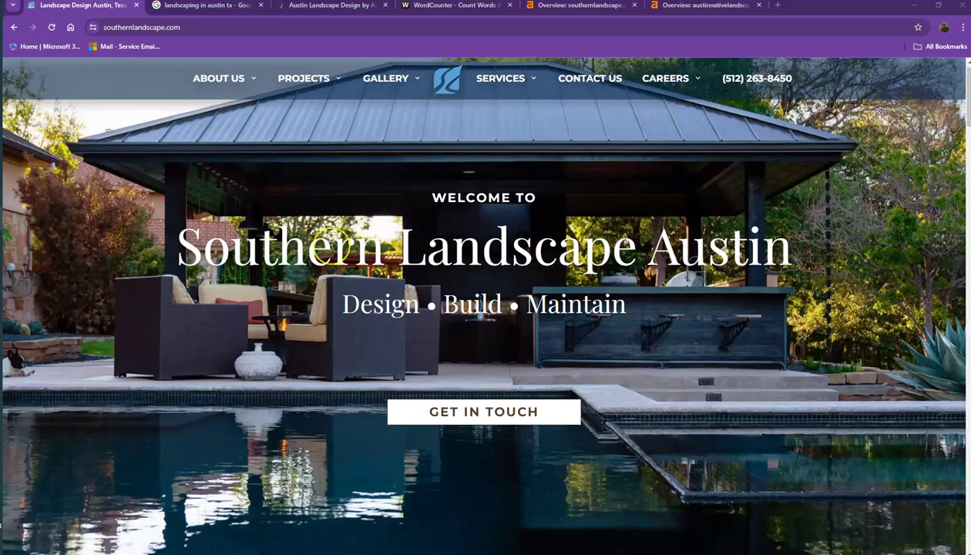
scroll(332, 246, "down", 3)
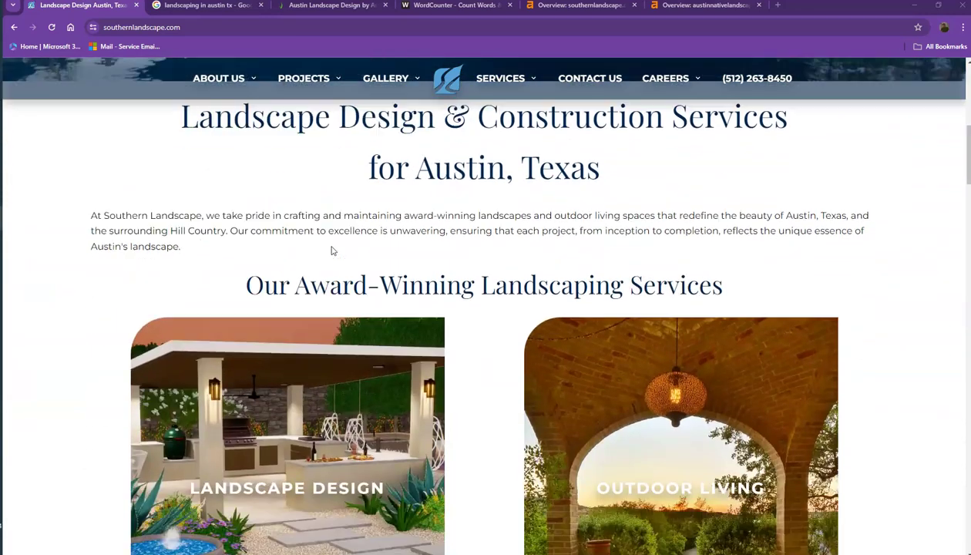
scroll(339, 249, "up", 1)
scroll(343, 251, "up", 7)
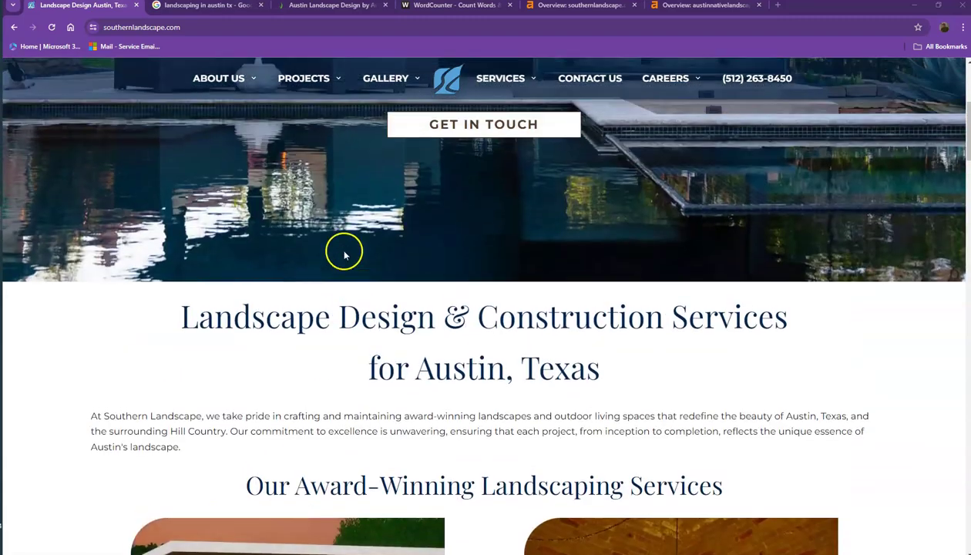
Switch to the Austin Native Landscaping website and skim the opening sections of its homepage
left_click(322, 7)
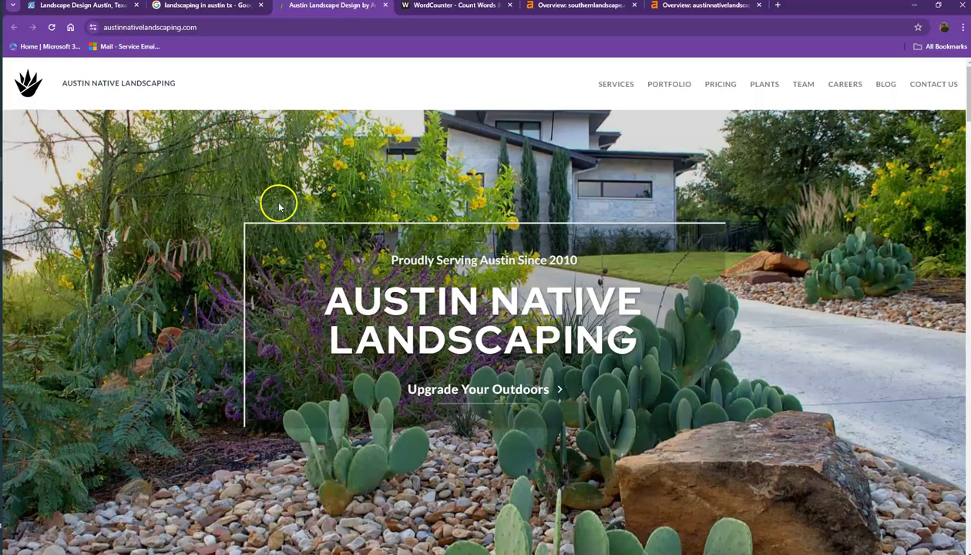
scroll(276, 212, "down", 5)
scroll(270, 231, "down", 2)
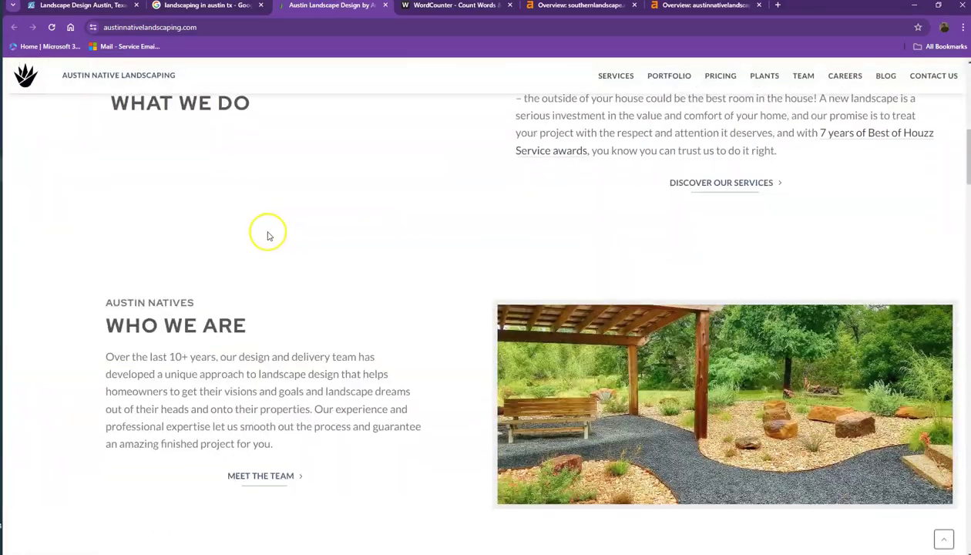
scroll(354, 301, "down", 3)
scroll(355, 314, "up", 3)
scroll(351, 316, "up", 6)
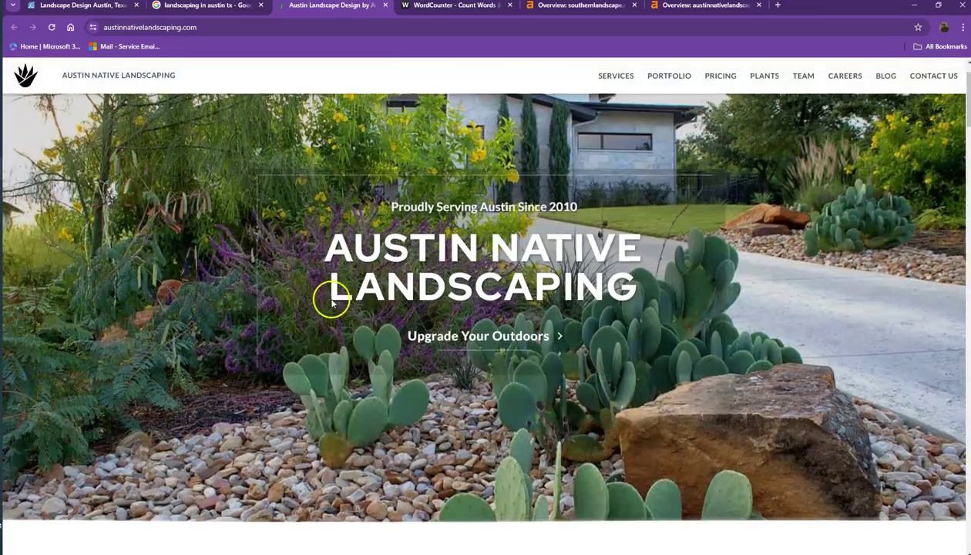
Return to the Southern Landscape site and review its homepage content from the service tiles down past the process section
left_click(77, 8)
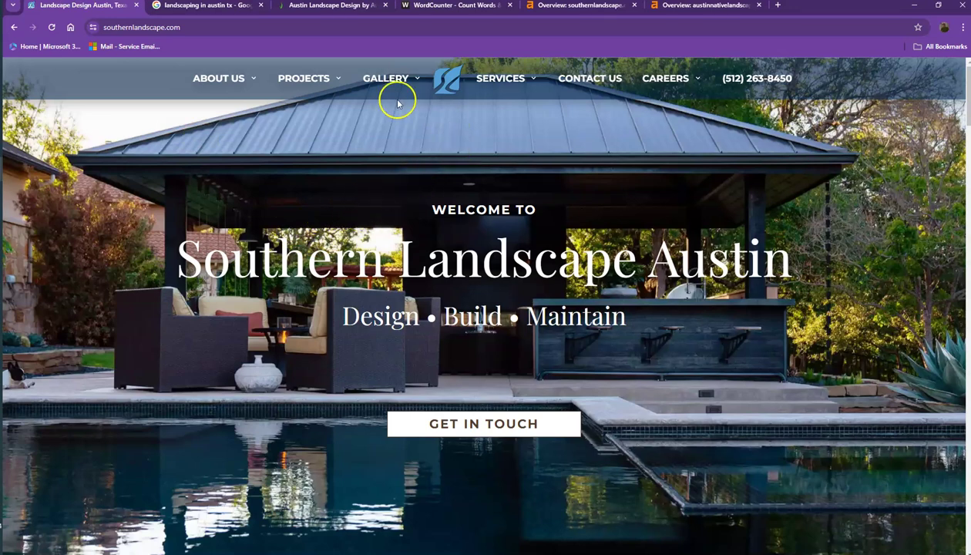
scroll(347, 210, "down", 7)
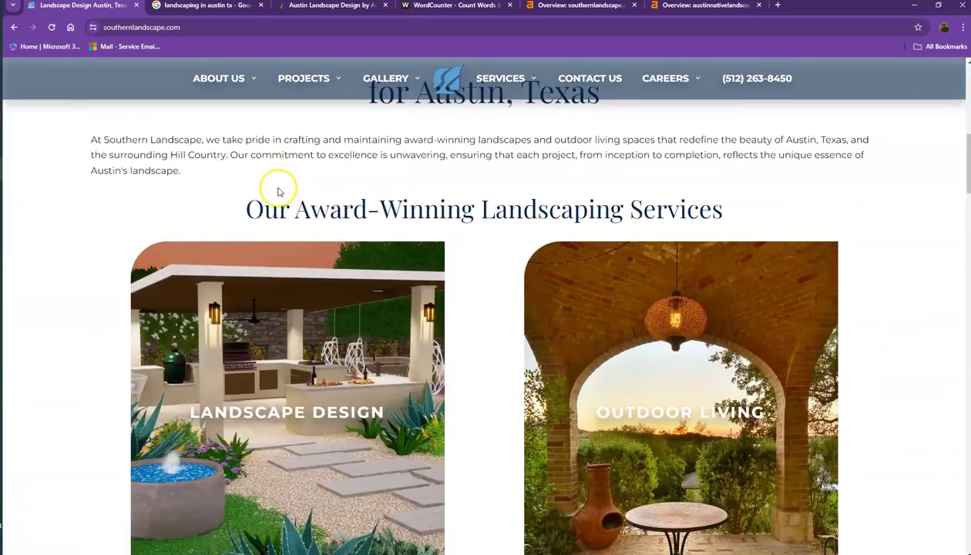
scroll(279, 191, "down", 5)
scroll(275, 190, "down", 8)
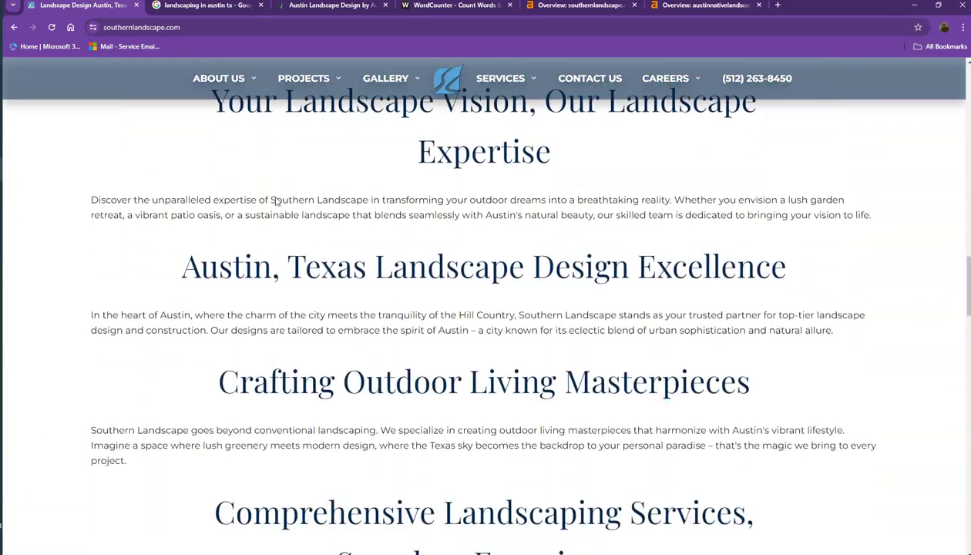
scroll(275, 200, "down", 7)
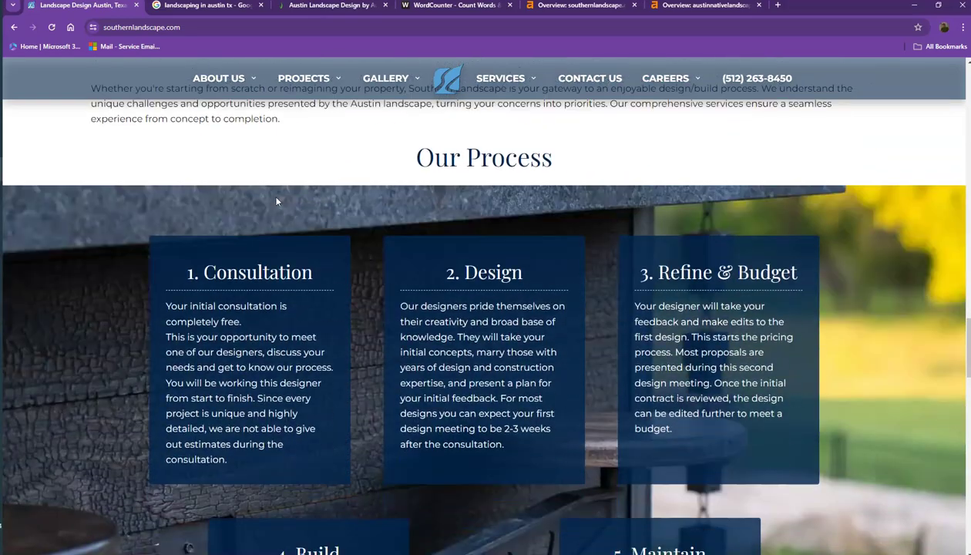
scroll(276, 201, "down", 10)
scroll(278, 202, "down", 4)
Re-examine the Southern Landscape homepage's headings, text blocks and service tiles, working back up to the main heading
scroll(278, 195, "up", 6)
scroll(331, 202, "up", 7)
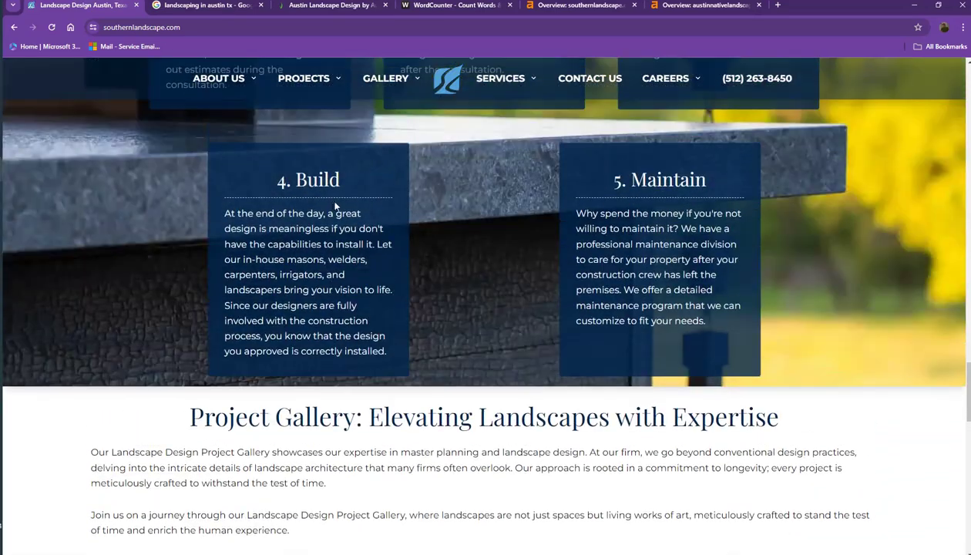
scroll(339, 211, "up", 6)
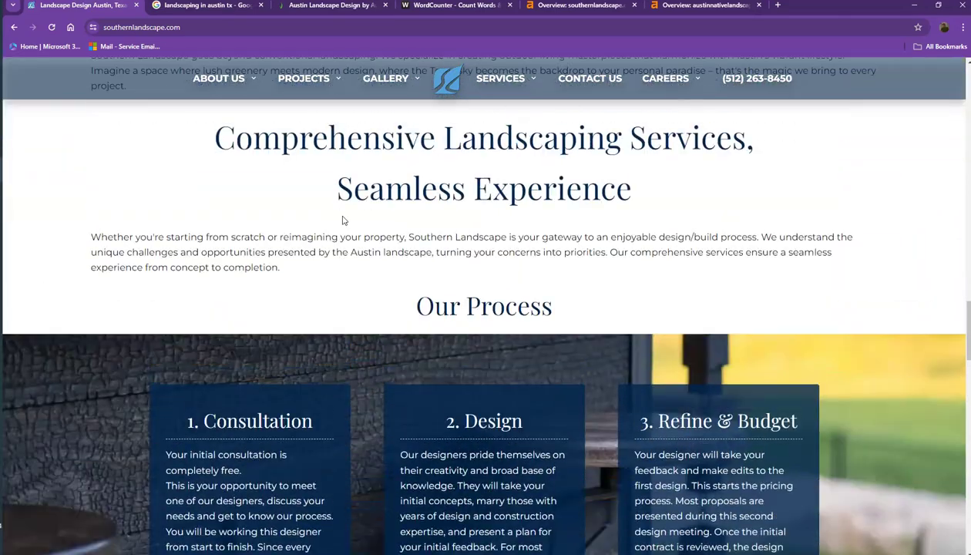
scroll(344, 221, "up", 6)
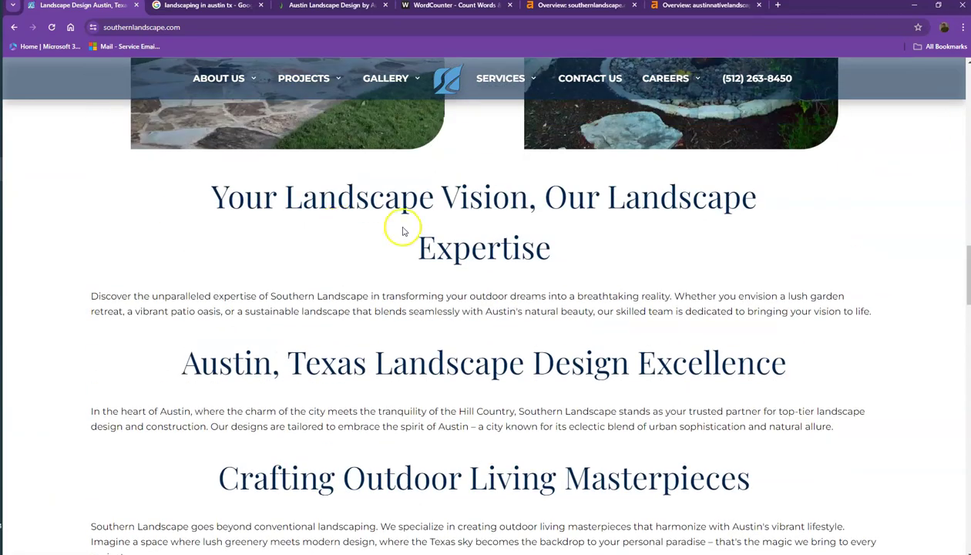
scroll(455, 245, "up", 6)
scroll(470, 227, "up", 1)
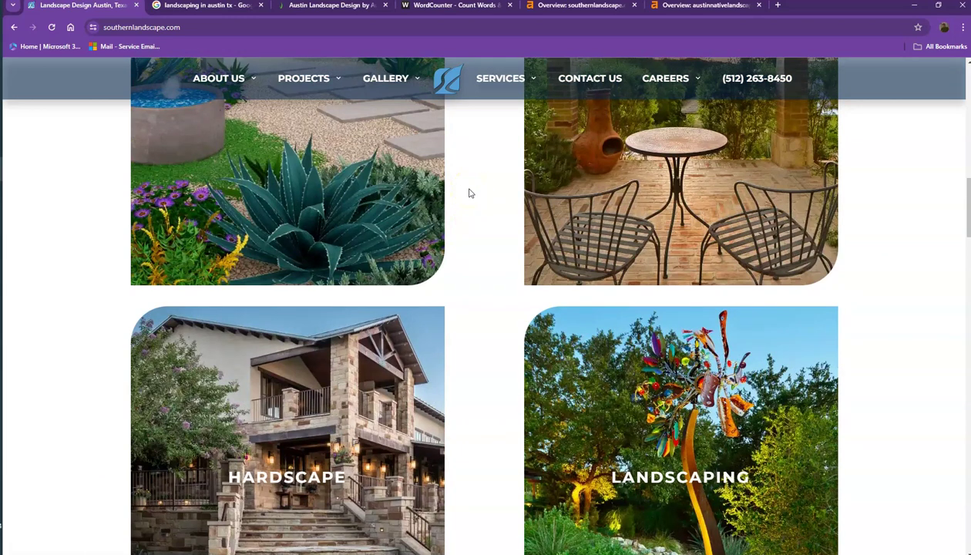
scroll(354, 342, "up", 3)
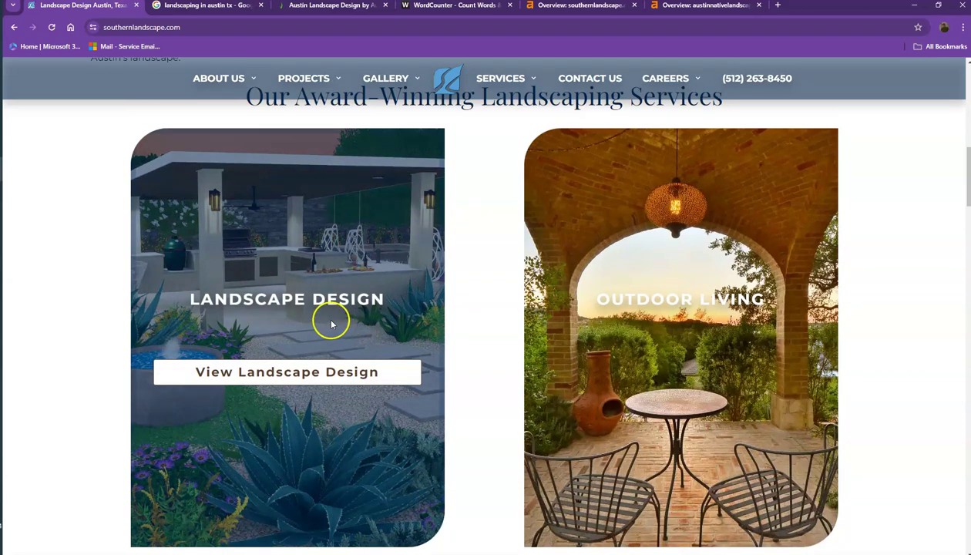
scroll(167, 290, "up", 2)
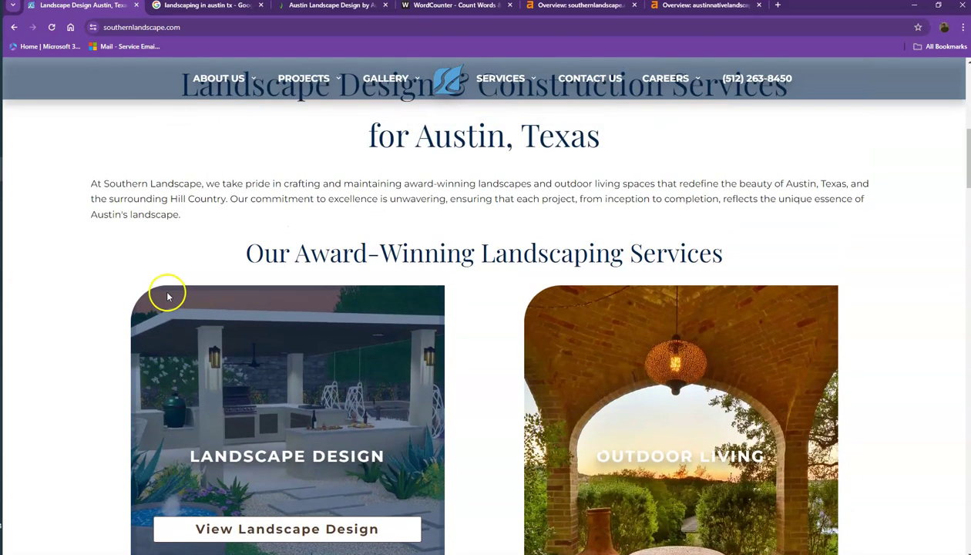
scroll(199, 245, "up", 3)
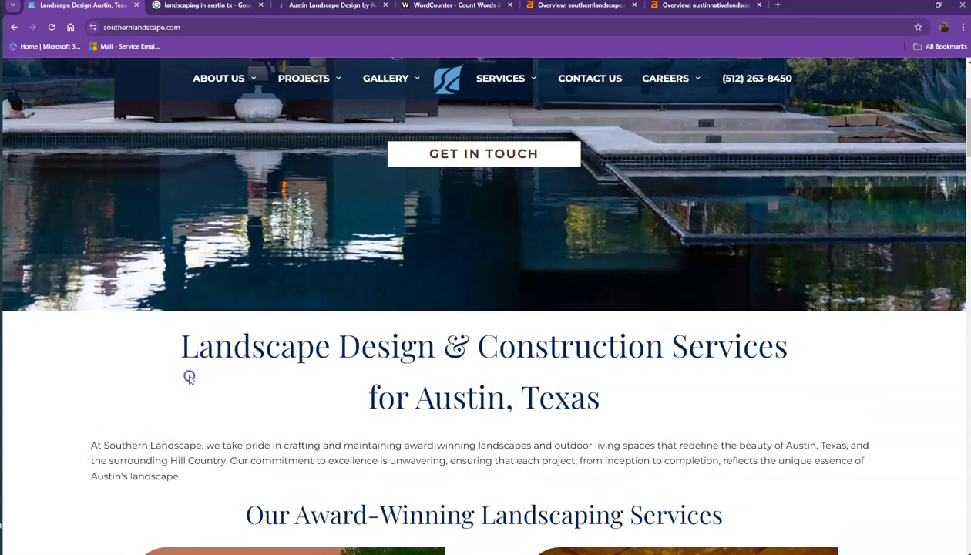
Copy all text from the Southern Landscape homepage and paste it into WordCounter to count its words
key("ctrl+a")
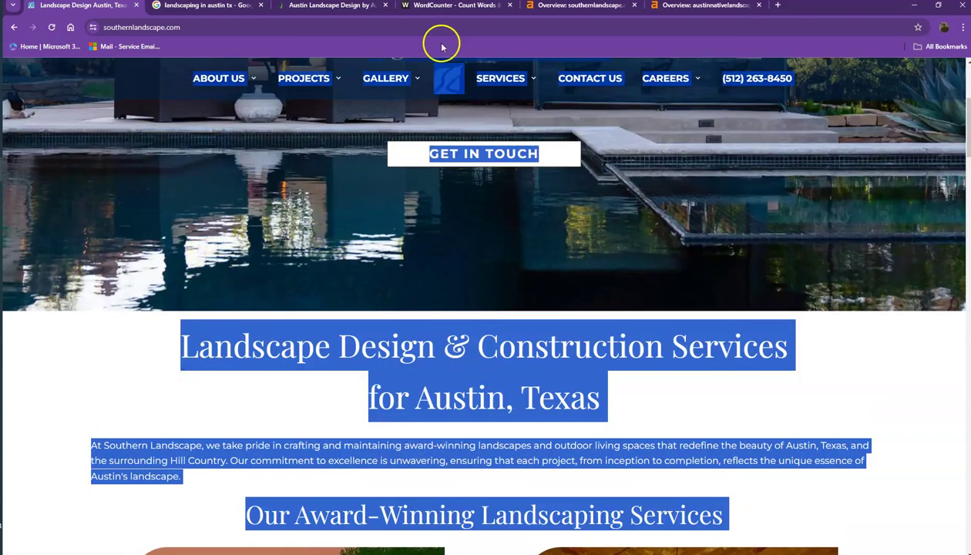
left_click(202, 358)
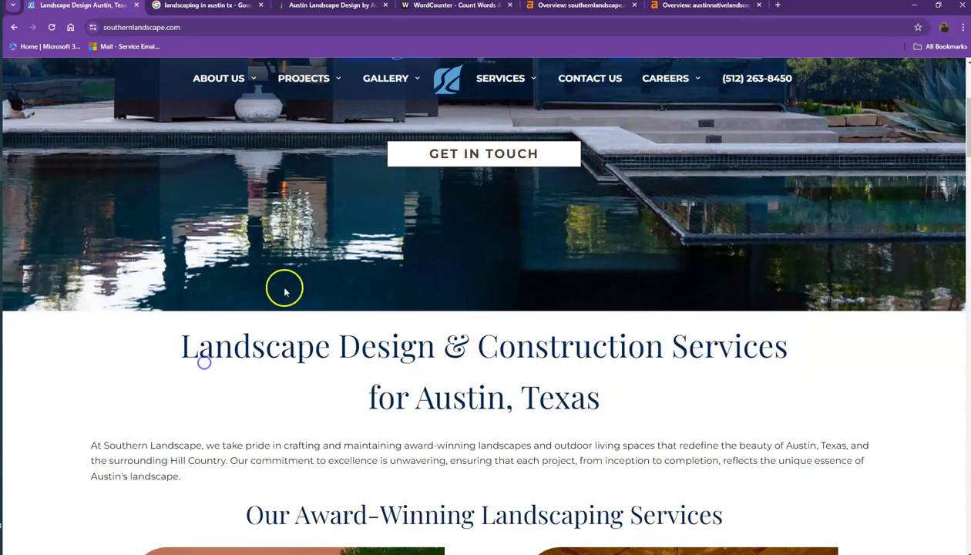
left_click(440, 10)
left_click(354, 189)
key("ctrl+v")
scroll(359, 192, "up", 15)
scroll(354, 199, "up", 2)
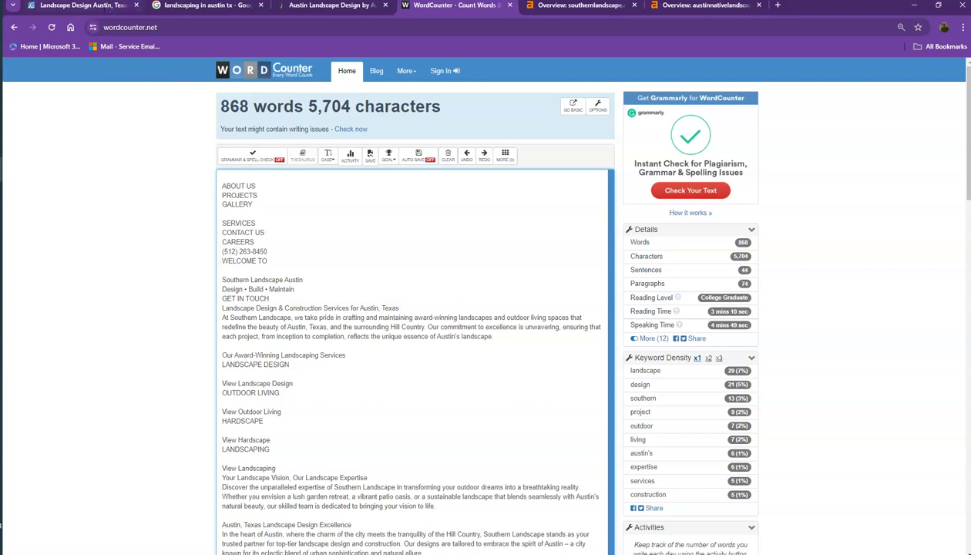
Compare the Southern Landscape main heading with the word count and keyword density details in WordCounter
left_click(93, 6)
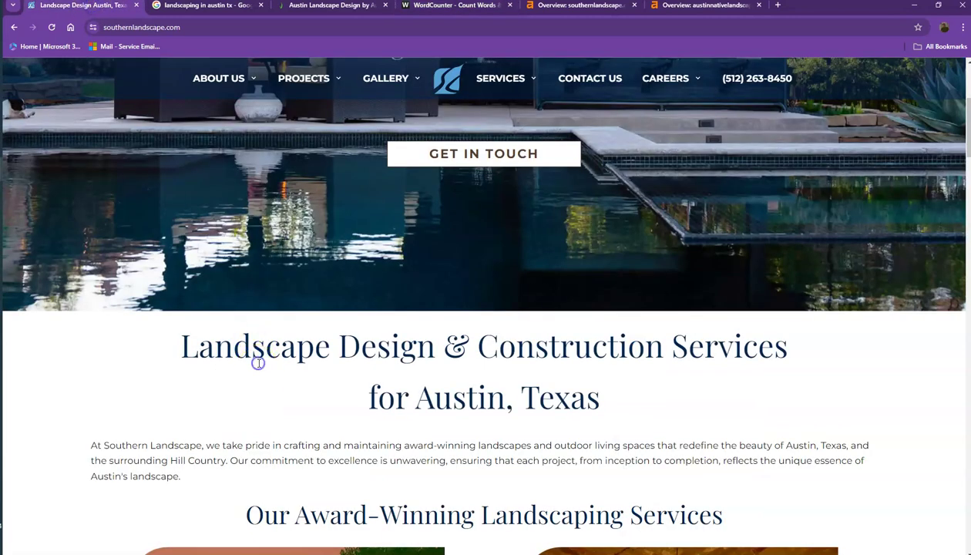
left_click(422, 8)
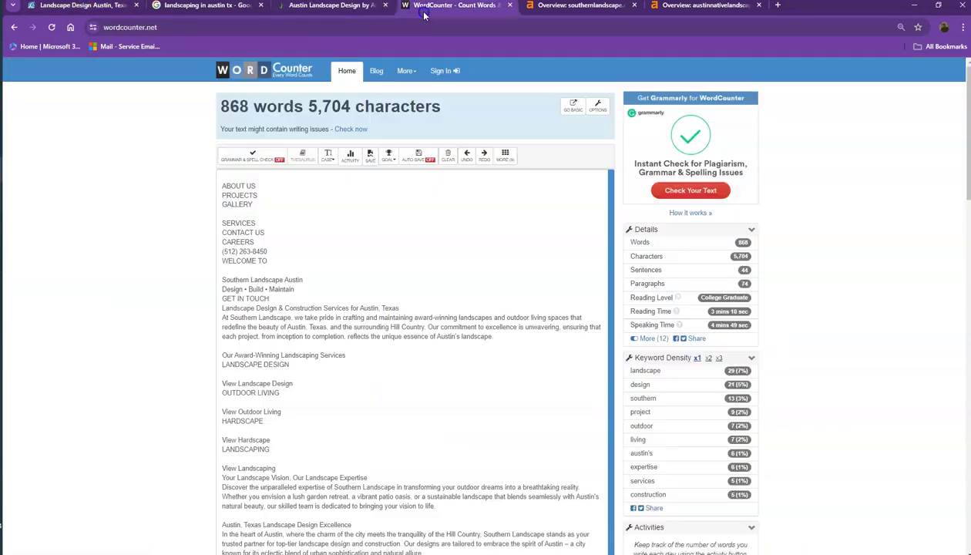
scroll(686, 308, "down", 2)
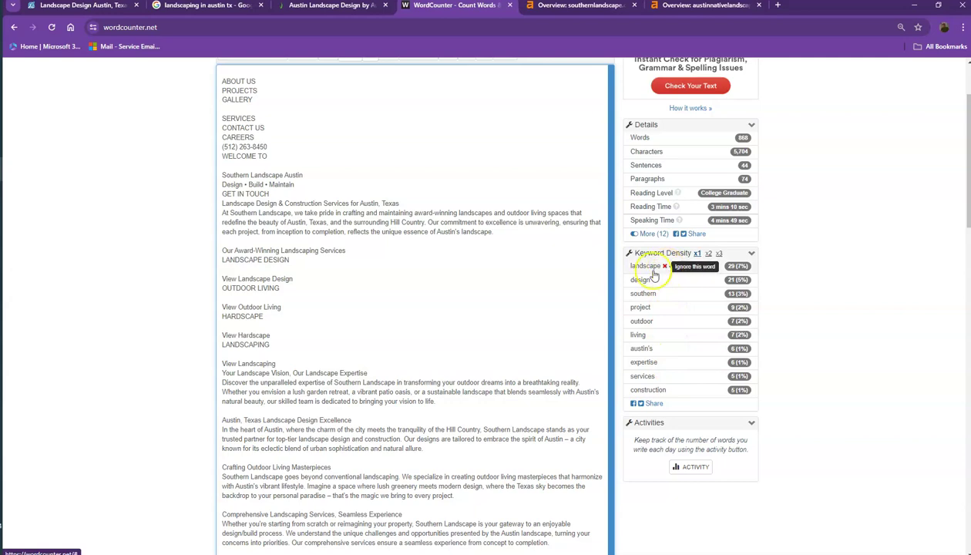
Return to the Southern Landscape homepage and check the wording of its introduction and award-winning services section
left_click(68, 11)
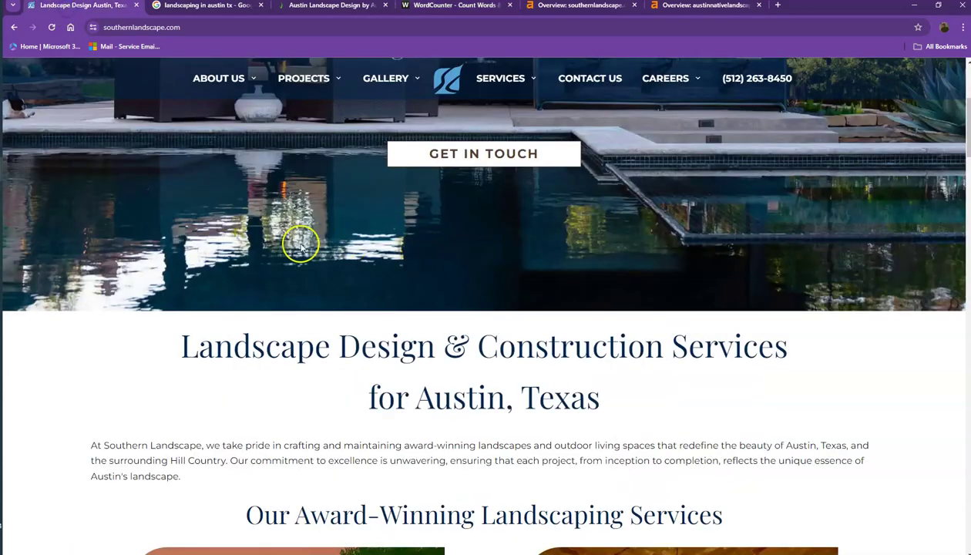
scroll(424, 281, "down", 2)
scroll(396, 303, "down", 5)
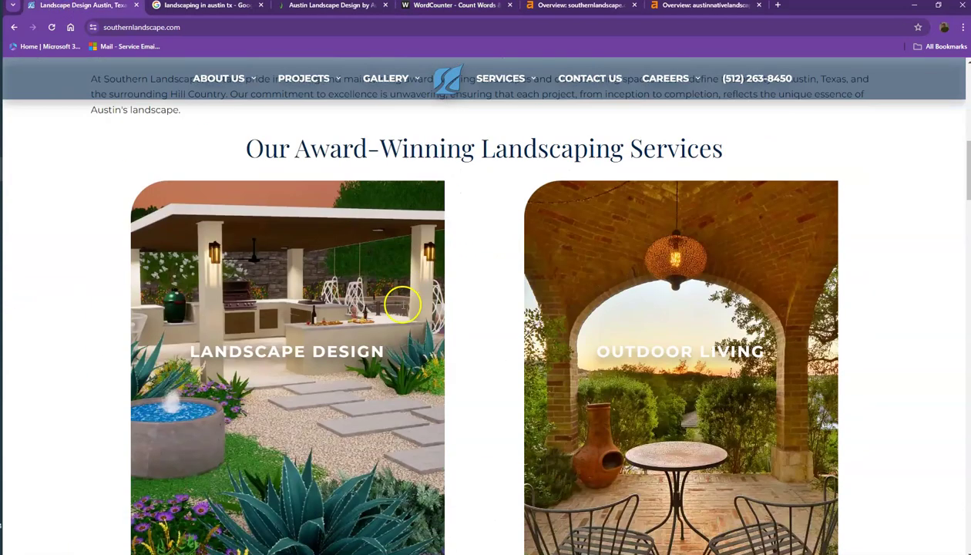
scroll(469, 308, "down", 2)
scroll(462, 293, "up", 4)
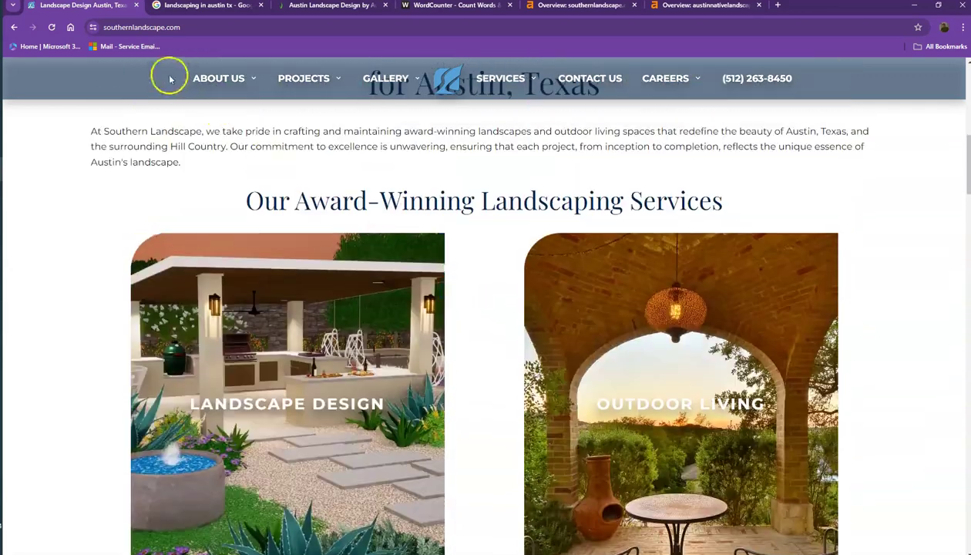
Open the Google results for "landscaping in austin tx" and examine the local business listings
left_click(169, 6)
scroll(213, 154, "up", 7)
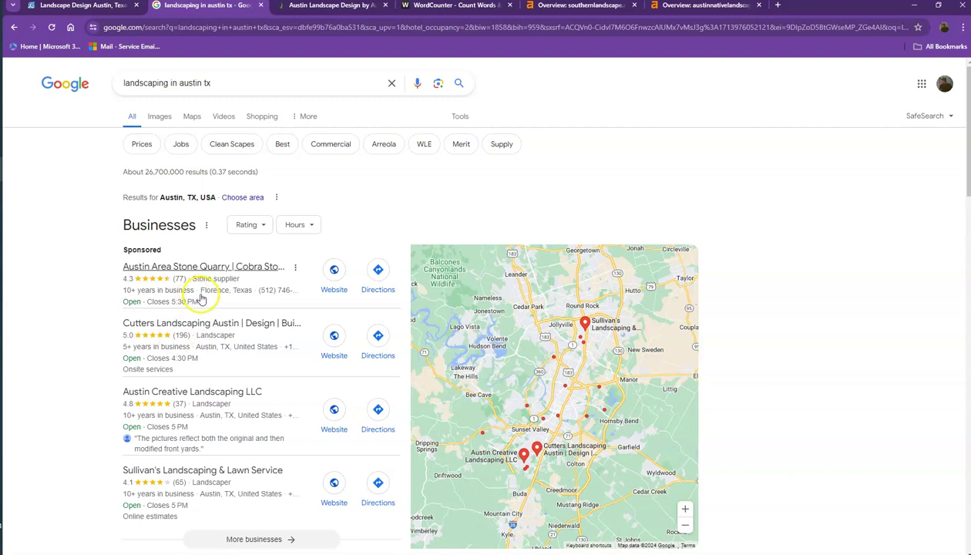
scroll(145, 312, "down", 1)
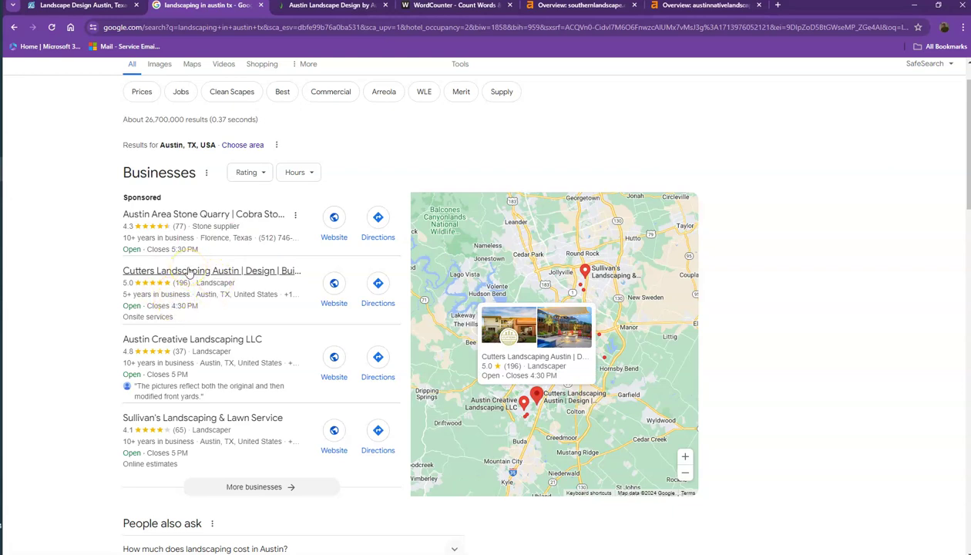
Go back to the Southern Landscape site and view the banner at the beginning of its homepage
left_click(89, 7)
scroll(218, 227, "up", 5)
scroll(220, 216, "up", 2)
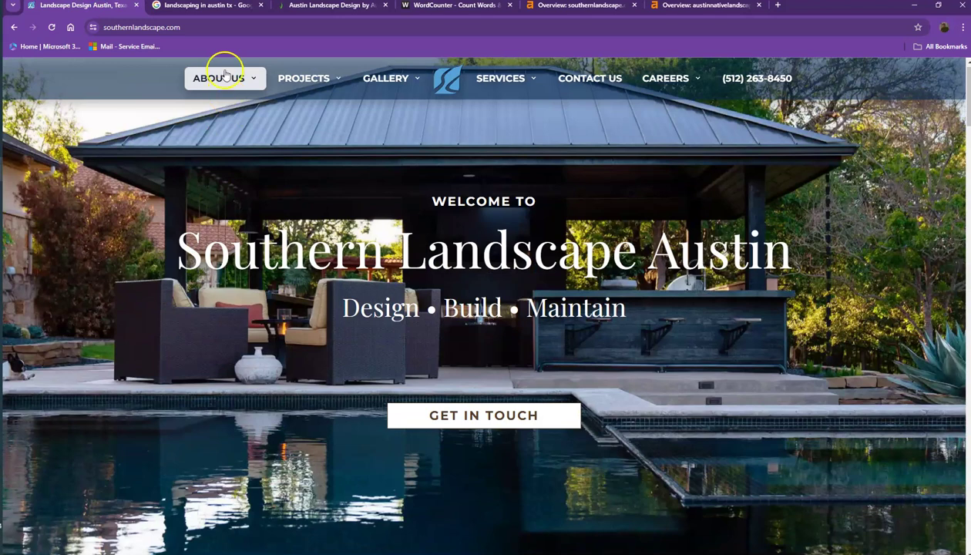
Return to the Google results for "landscaping in austin tx" and review which companies and directories rank organically
left_click(203, 7)
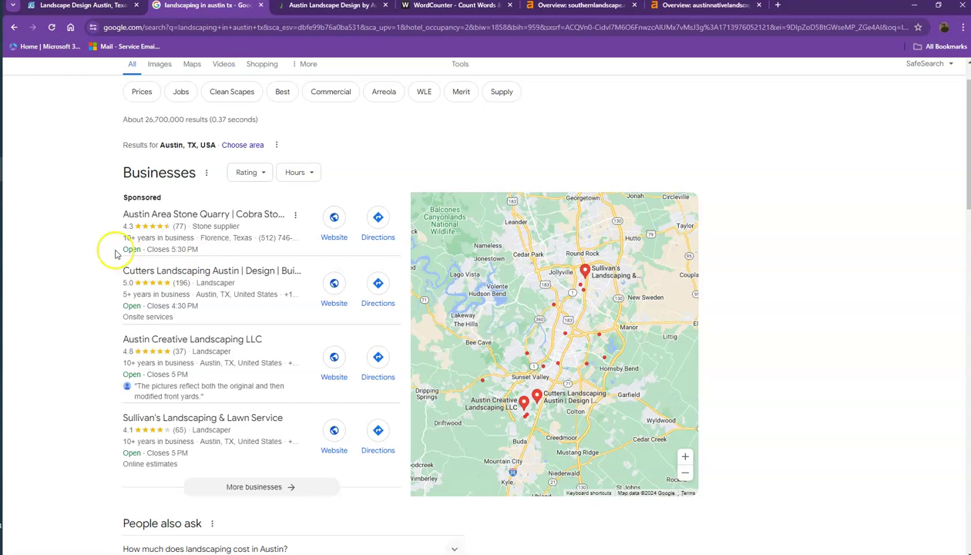
scroll(112, 243, "down", 1)
scroll(111, 244, "down", 6)
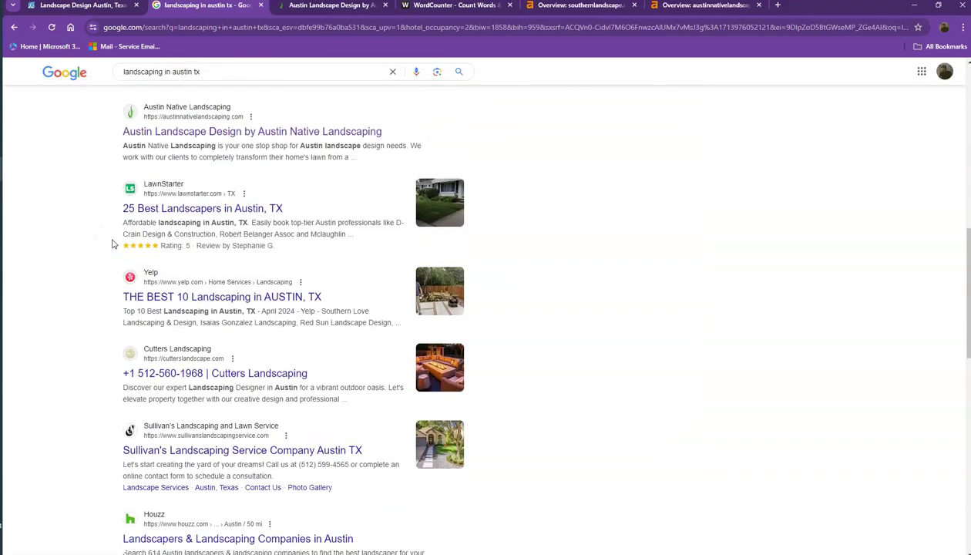
scroll(191, 210, "down", 1)
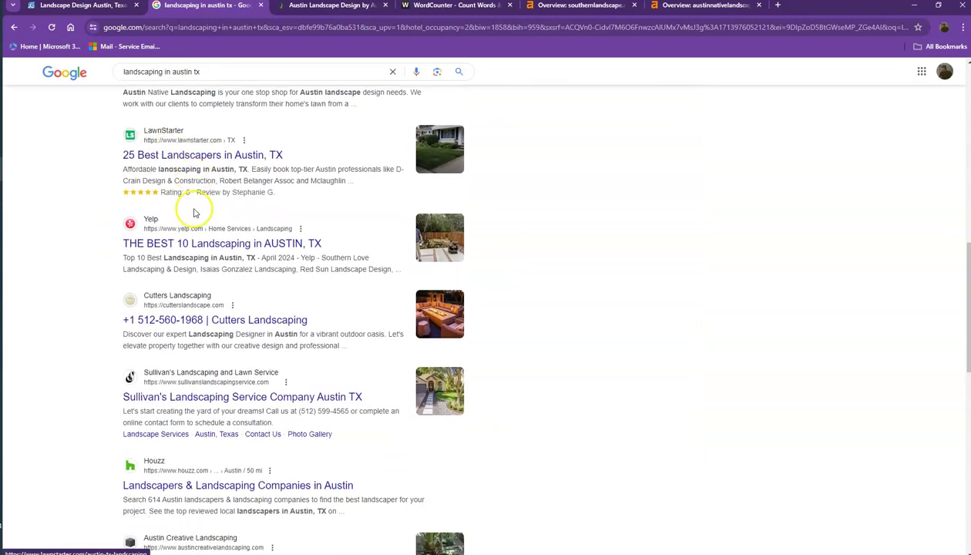
scroll(274, 251, "down", 2)
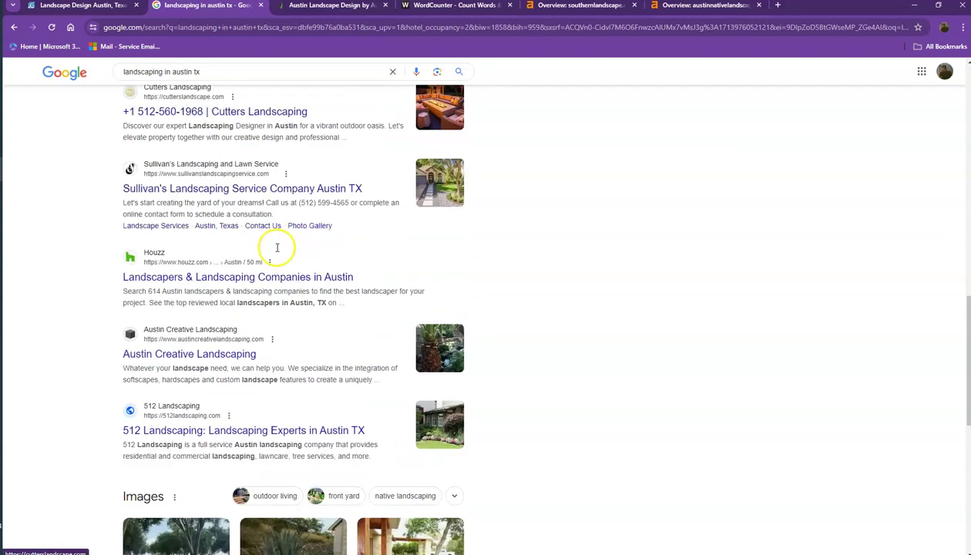
scroll(277, 252, "up", 4)
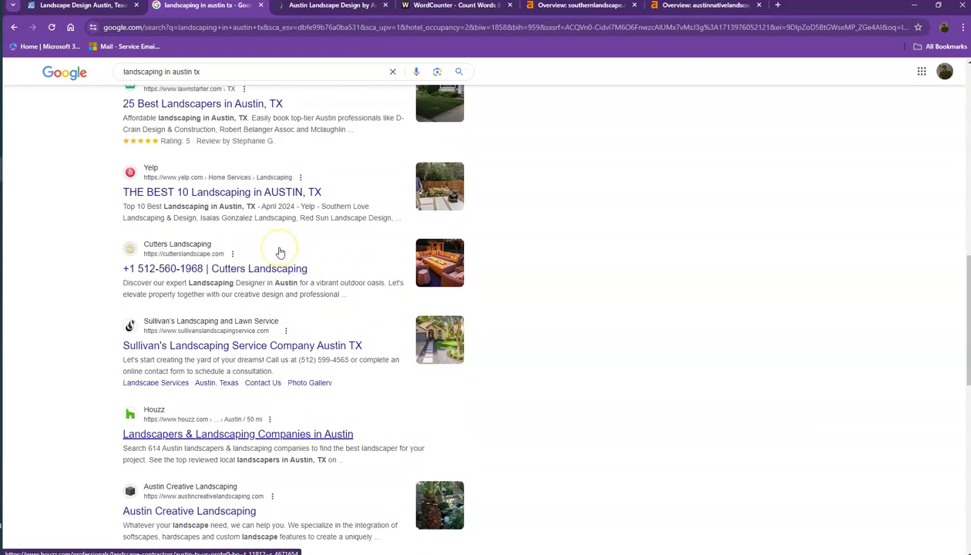
scroll(280, 252, "up", 6)
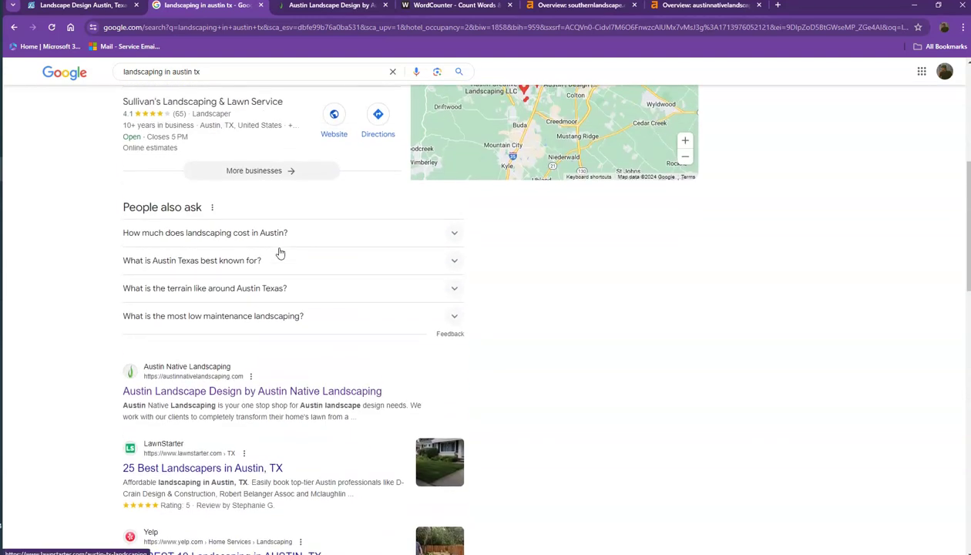
Open the Austin Native Landscaping site and review its homepage from the banner down to the process section
scroll(279, 254, "down", 7)
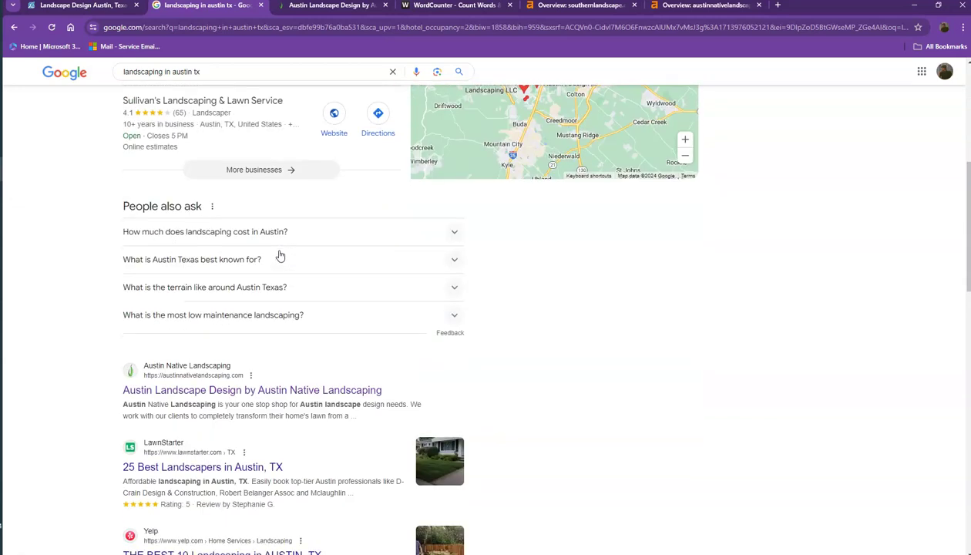
left_click(317, 7)
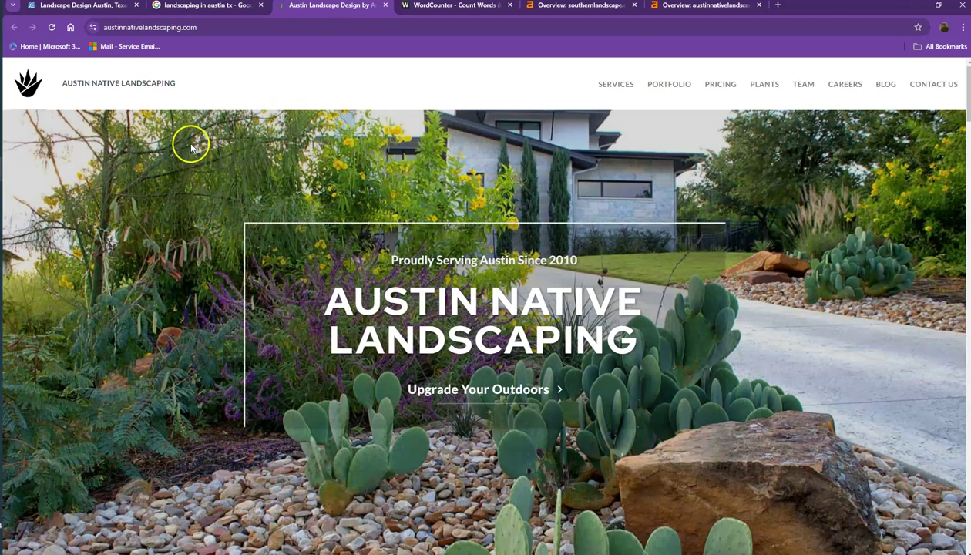
scroll(245, 202, "down", 3)
scroll(175, 202, "down", 8)
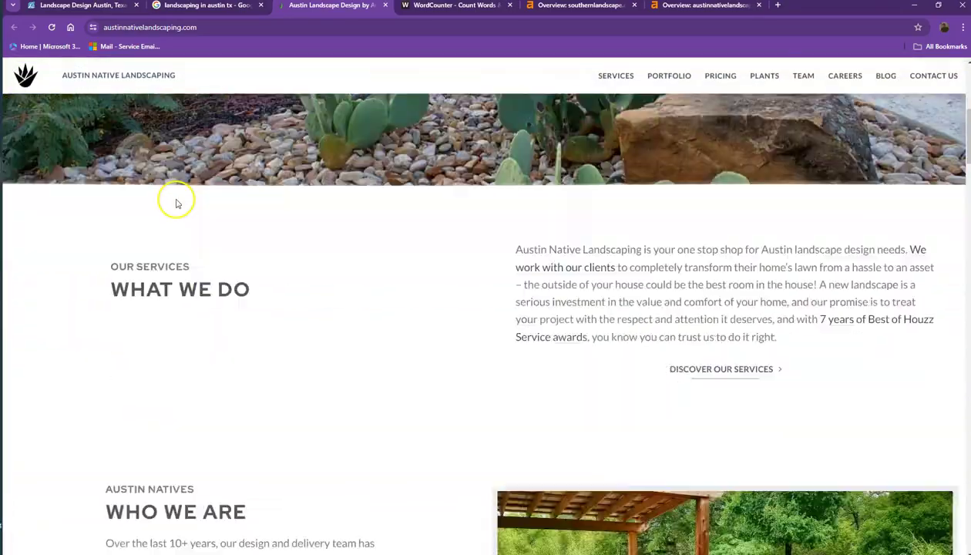
scroll(175, 201, "down", 12)
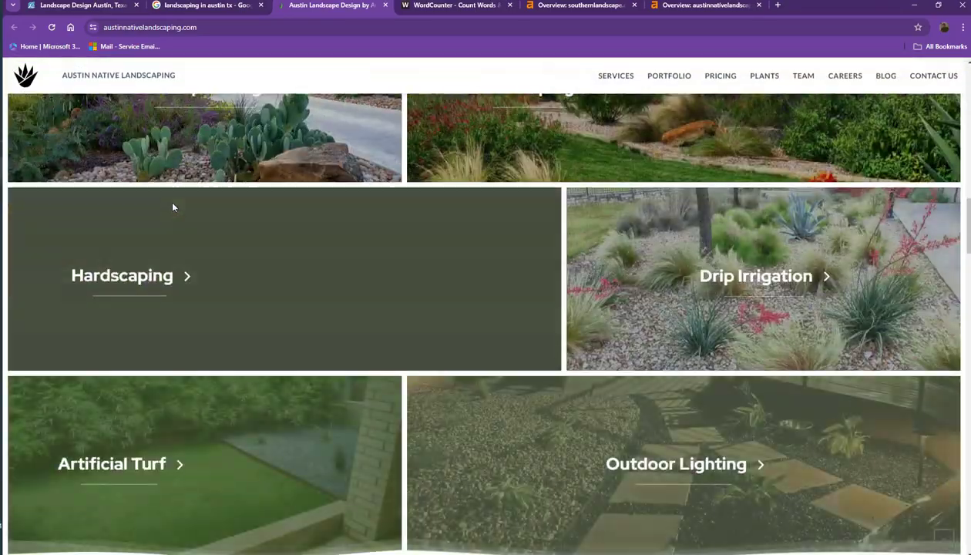
scroll(193, 223, "down", 10)
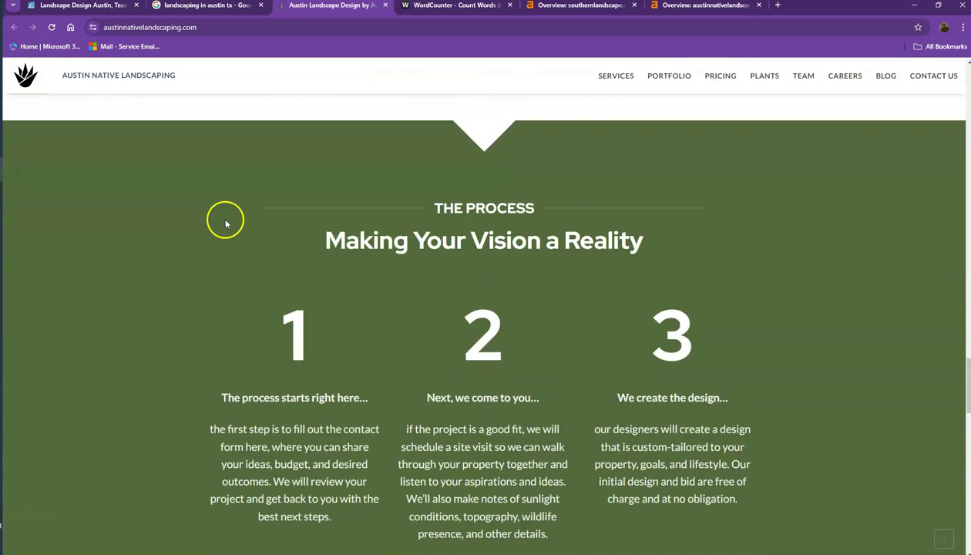
Compare the Ahrefs overviews of southernlandscape.com and austinnativelandscaping.com for backlinks, referring domains, organic keywords and traffic
left_click(561, 9)
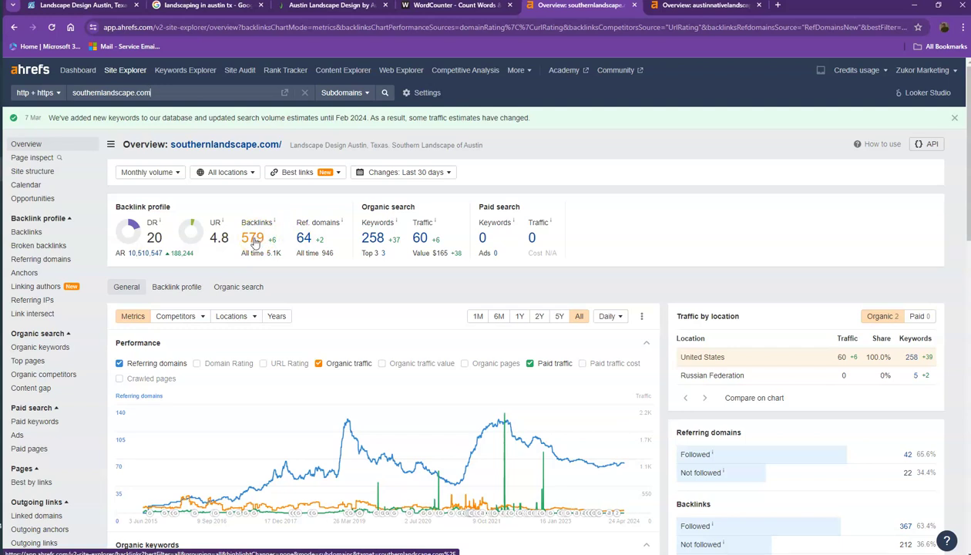
left_click(255, 243)
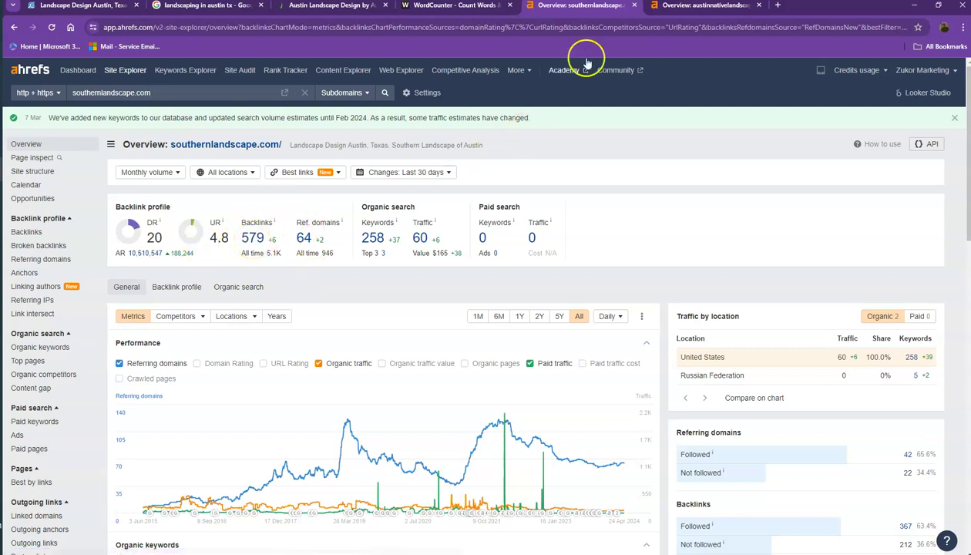
left_click(677, 6)
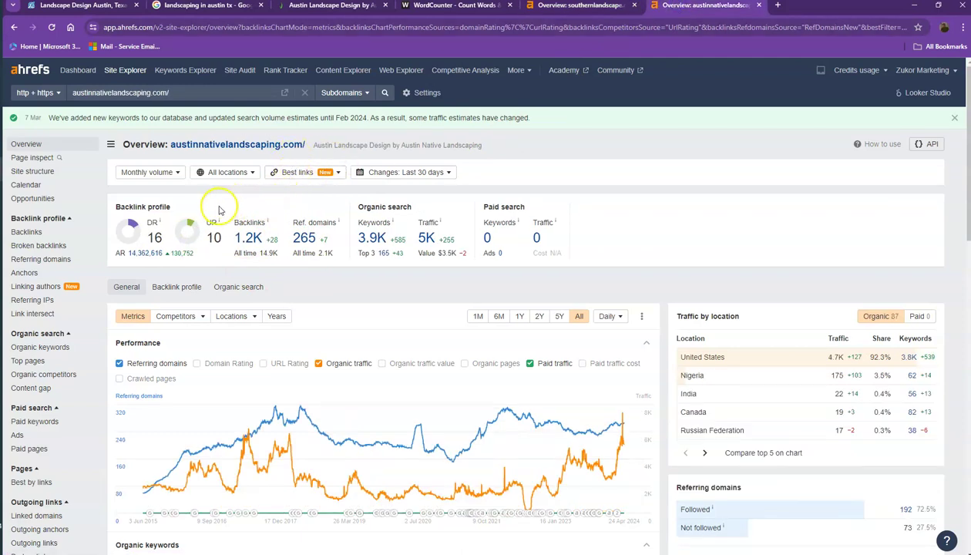
left_click(602, 7)
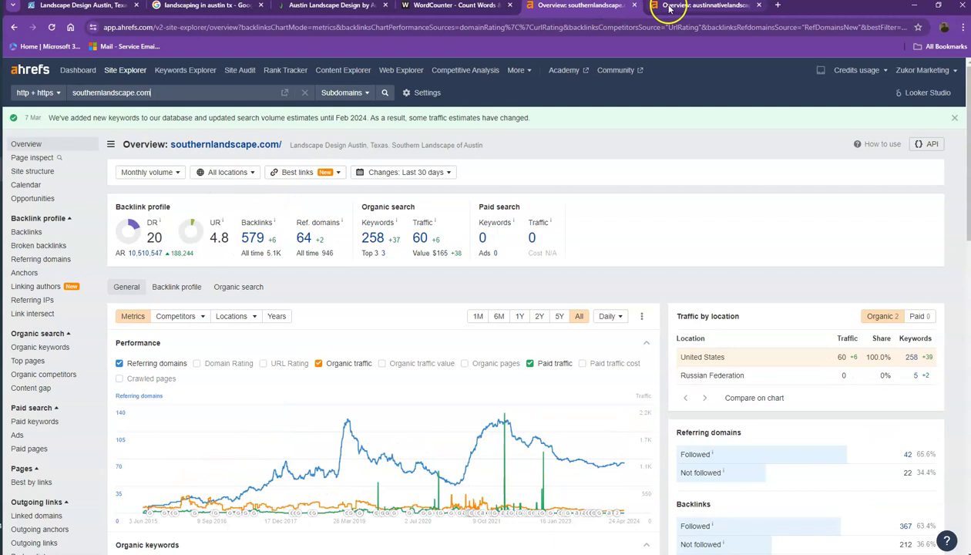
left_click(672, 7)
left_click(603, 7)
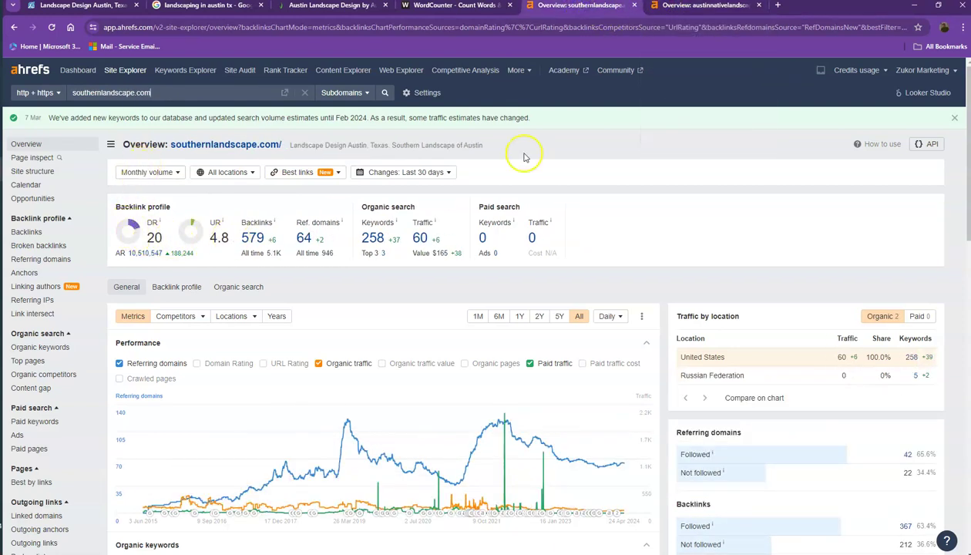
left_click(676, 7)
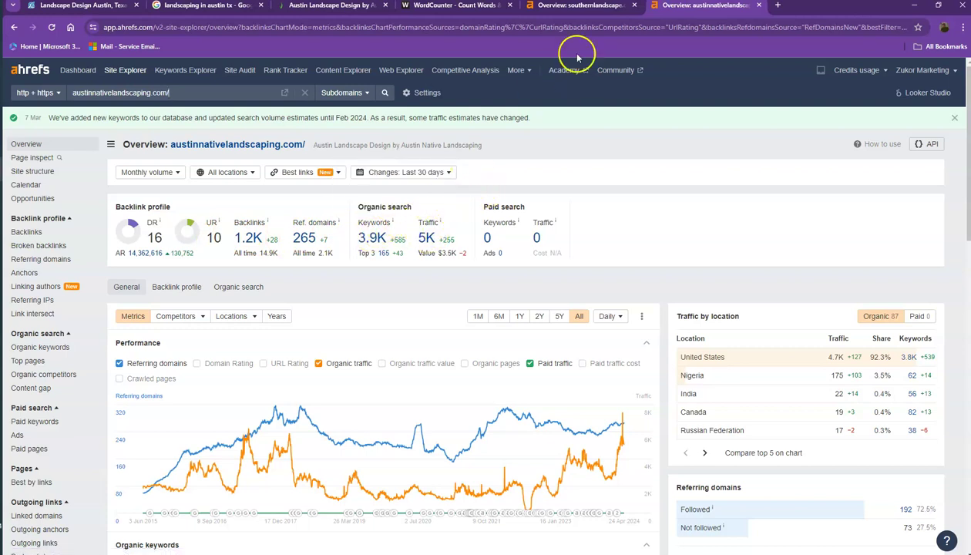
left_click(579, 5)
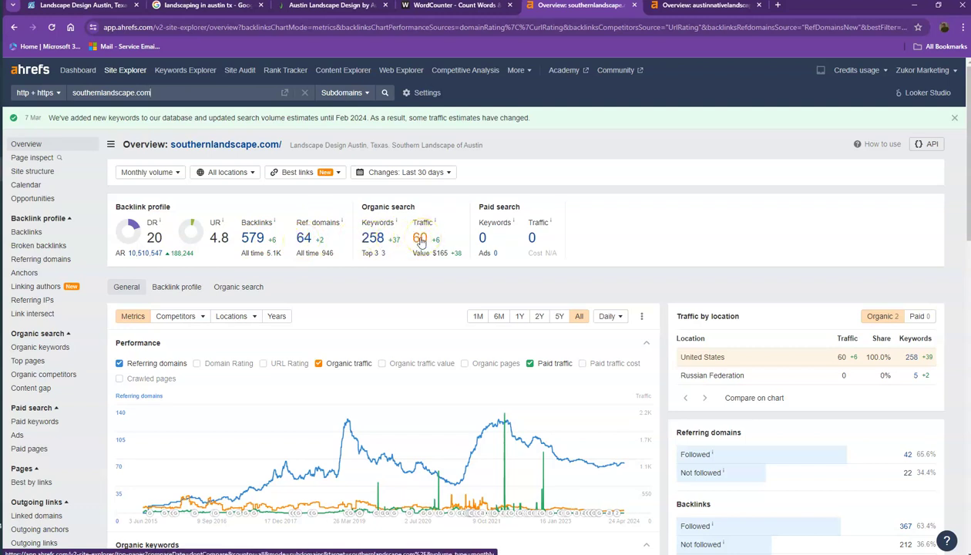
Open the referring domains and organic keywords reports for austinnativelandscaping.com in separate new tabs
left_click(699, 8)
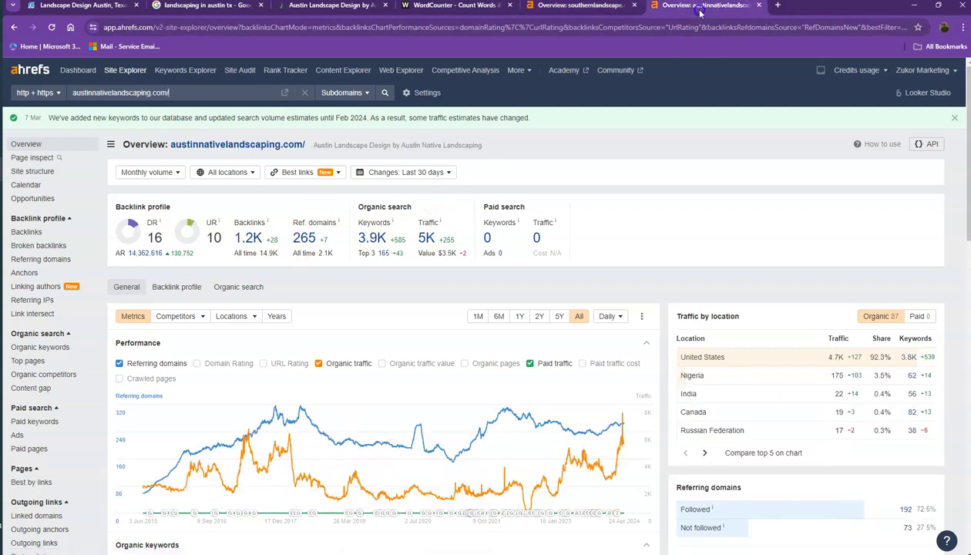
right_click(308, 239)
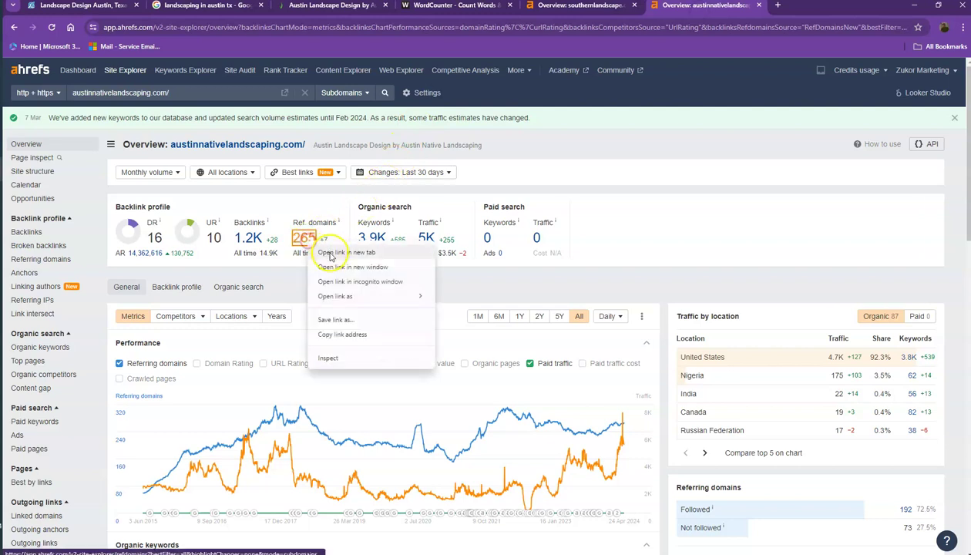
left_click(377, 245)
right_click(377, 244)
left_click(389, 254)
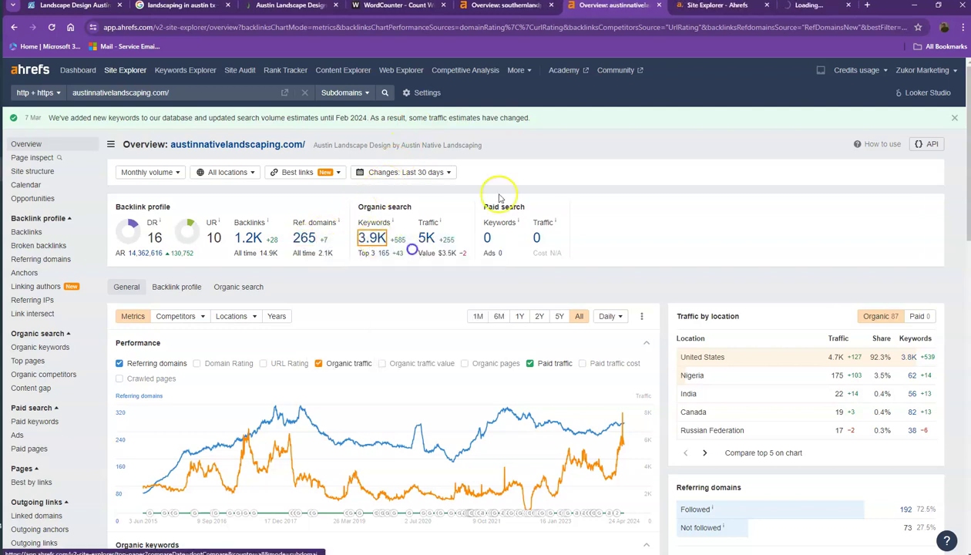
left_click(688, 14)
left_click(780, 9)
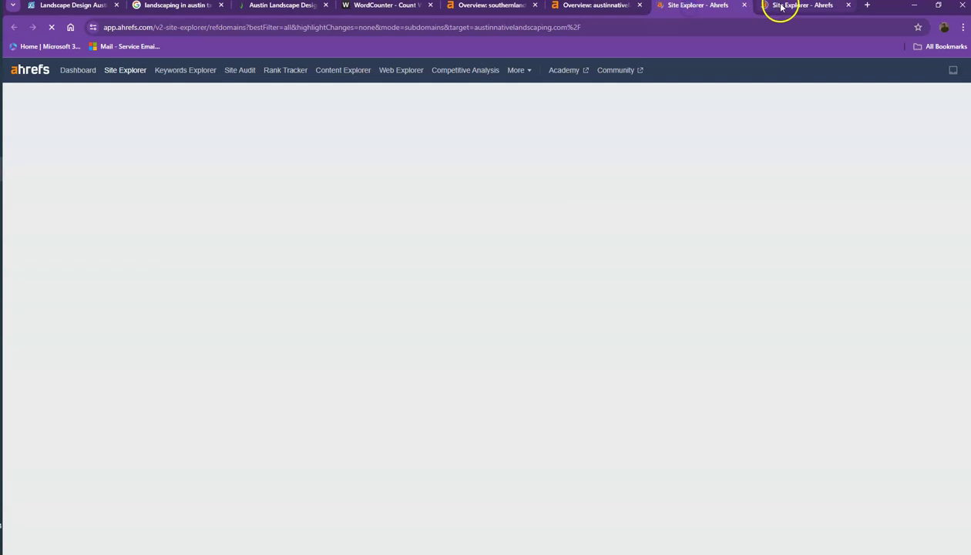
left_click(709, 11)
left_click(767, 11)
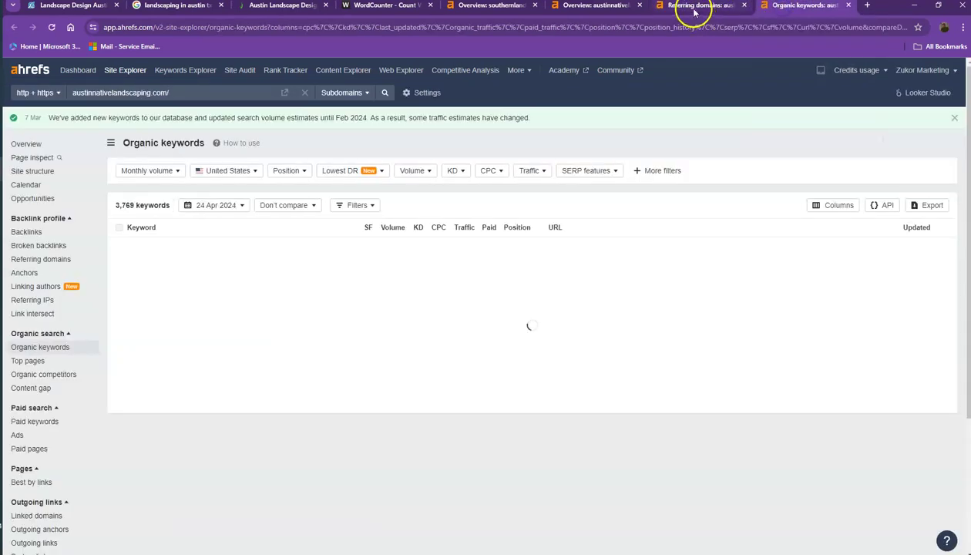
Examine the domains linking to austinnativelandscaping.com on the first two pages of the referring domains report
left_click(695, 11)
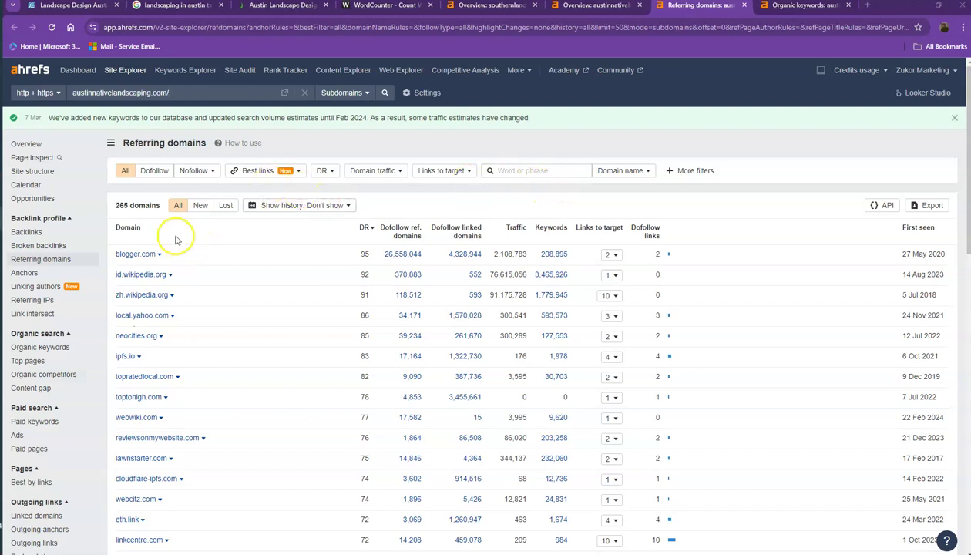
scroll(186, 347, "down", 5)
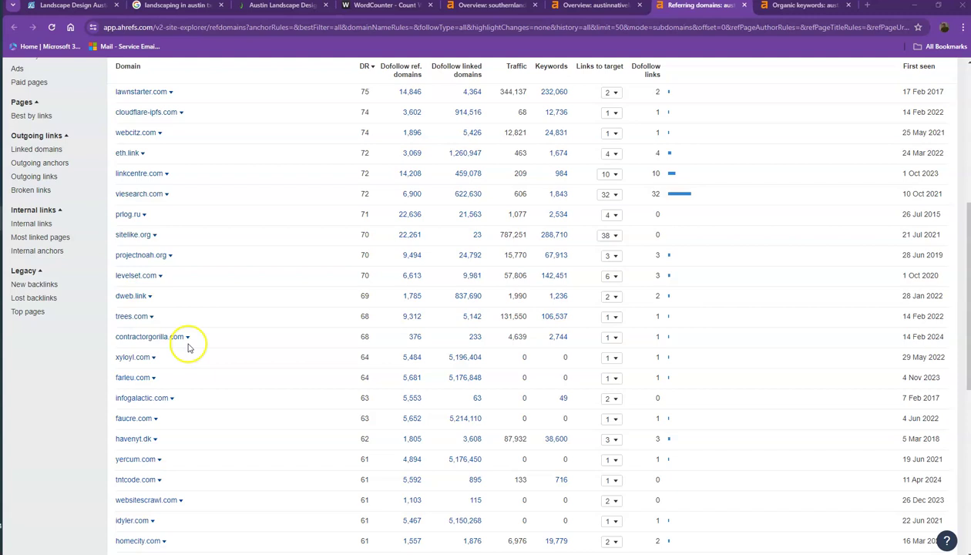
scroll(190, 336, "down", 6)
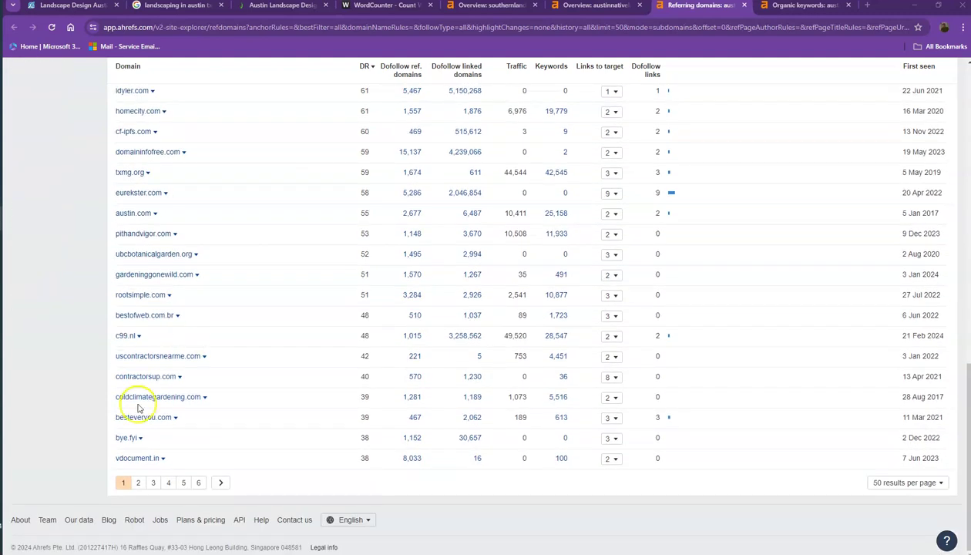
left_click(136, 483)
scroll(336, 373, "down", 5)
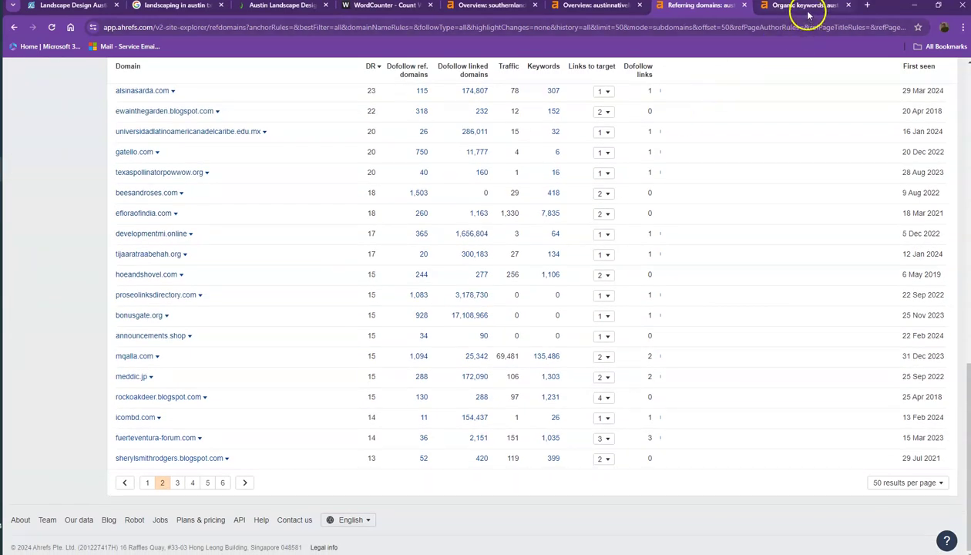
Examine the first page of austinnativelandscaping.com's organic keywords with their search volumes and positions
left_click(805, 5)
scroll(198, 318, "down", 12)
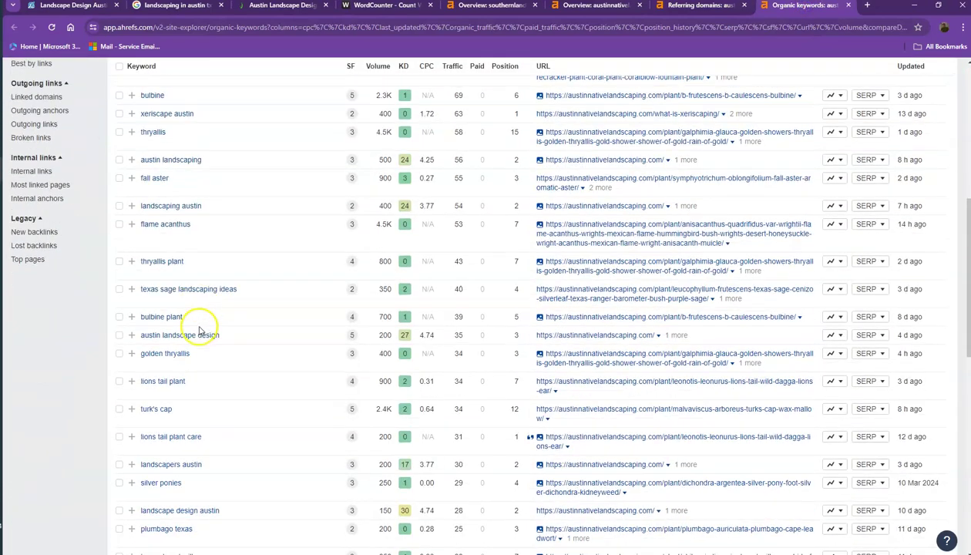
scroll(212, 377, "down", 3)
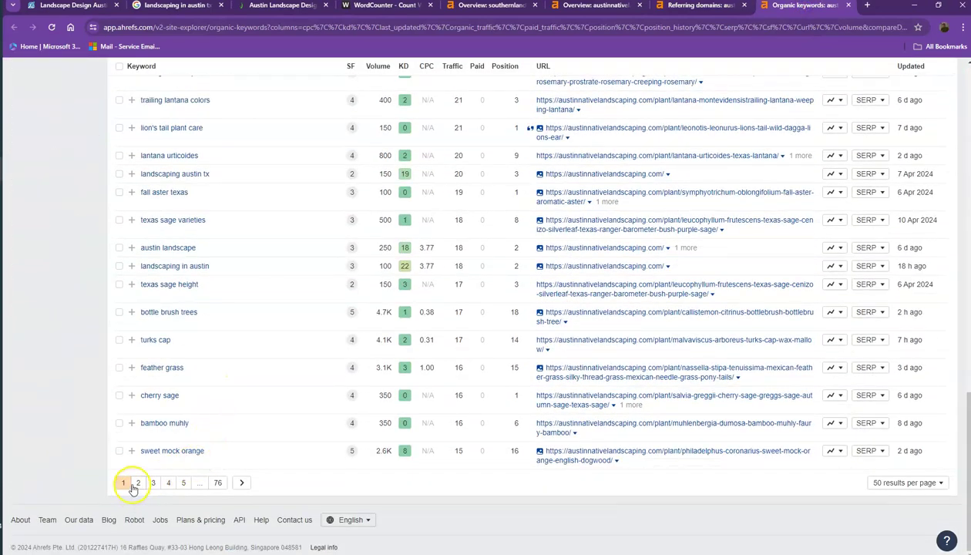
Review the second page of organic keywords, highlighting the search volumes of "lions tail" and "peacock flower"
left_click(138, 483)
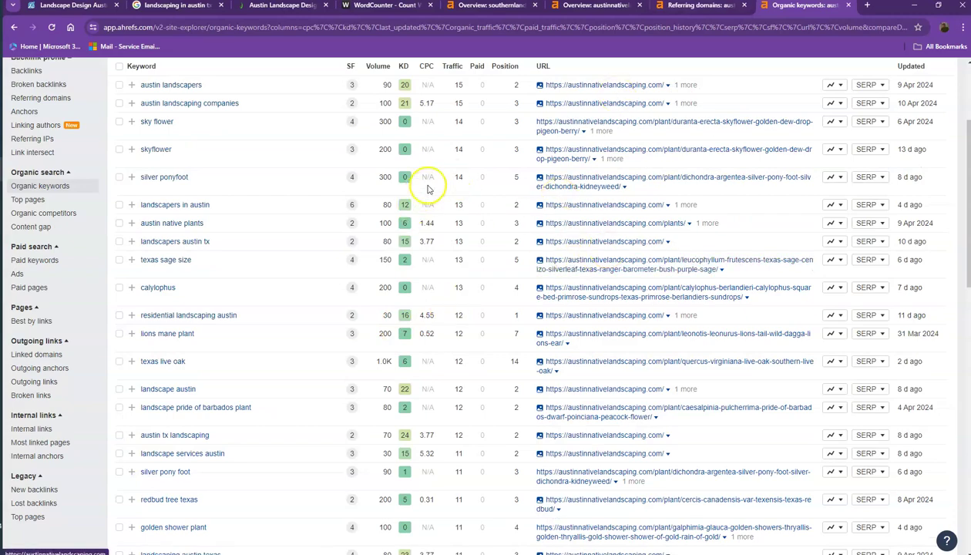
scroll(429, 189, "down", 10)
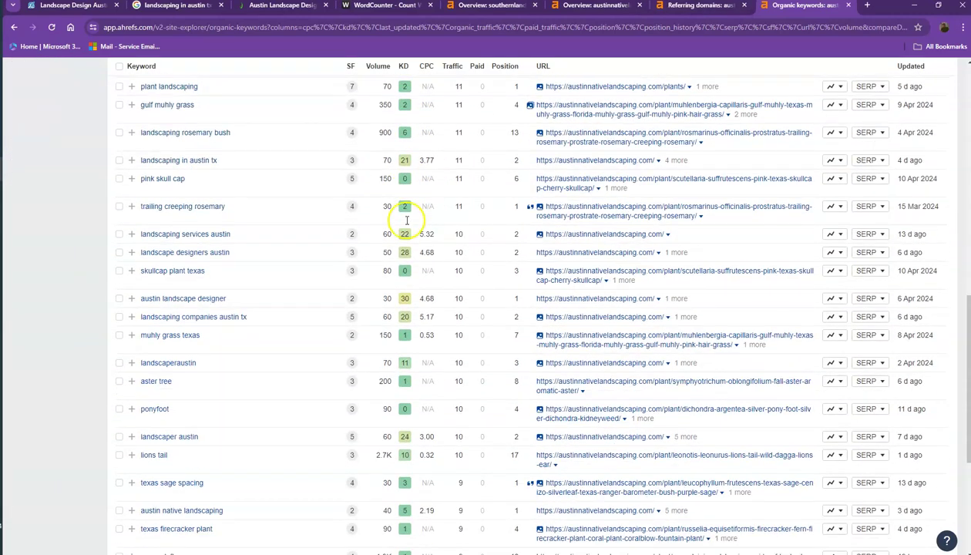
scroll(407, 221, "down", 3)
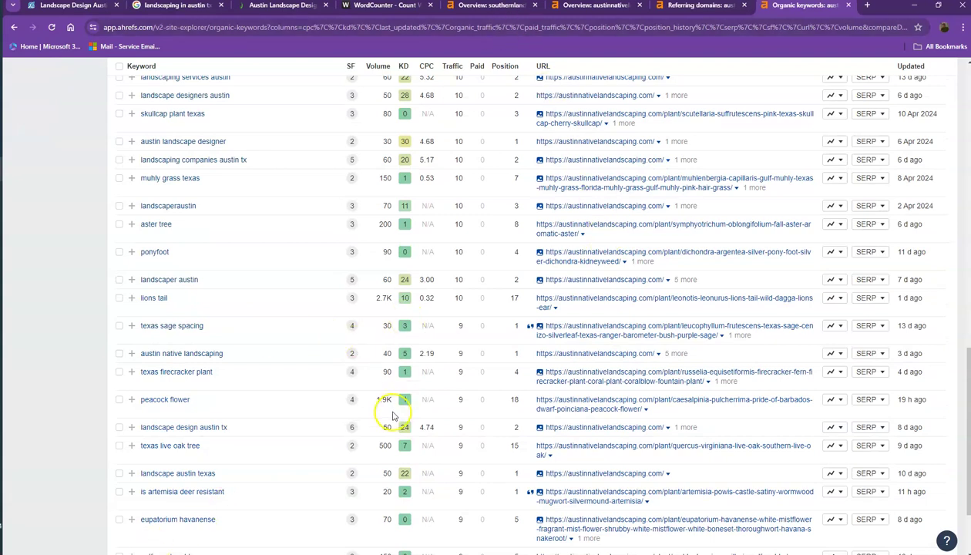
left_click_drag(391, 299, 134, 299)
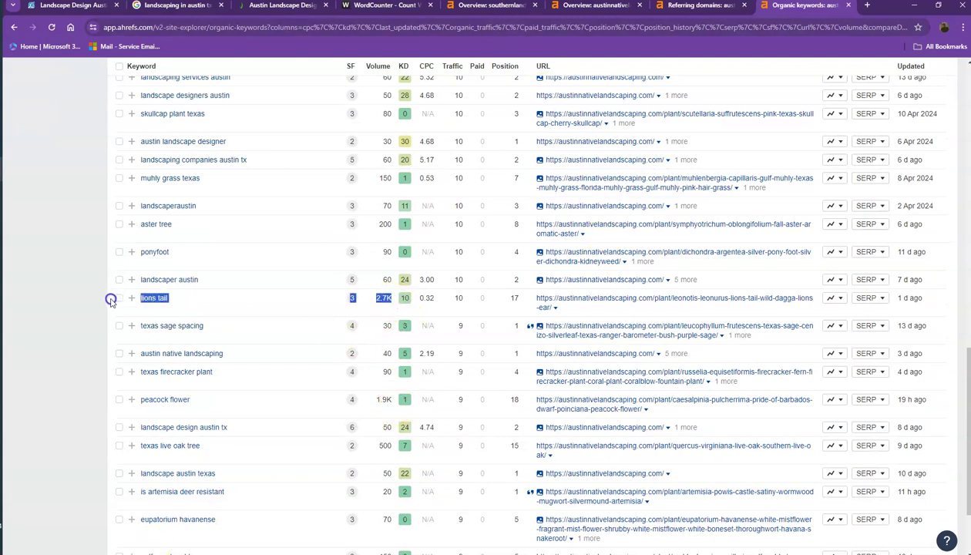
left_click_drag(385, 399, 141, 400)
left_click(295, 401)
scroll(275, 449, "down", 3)
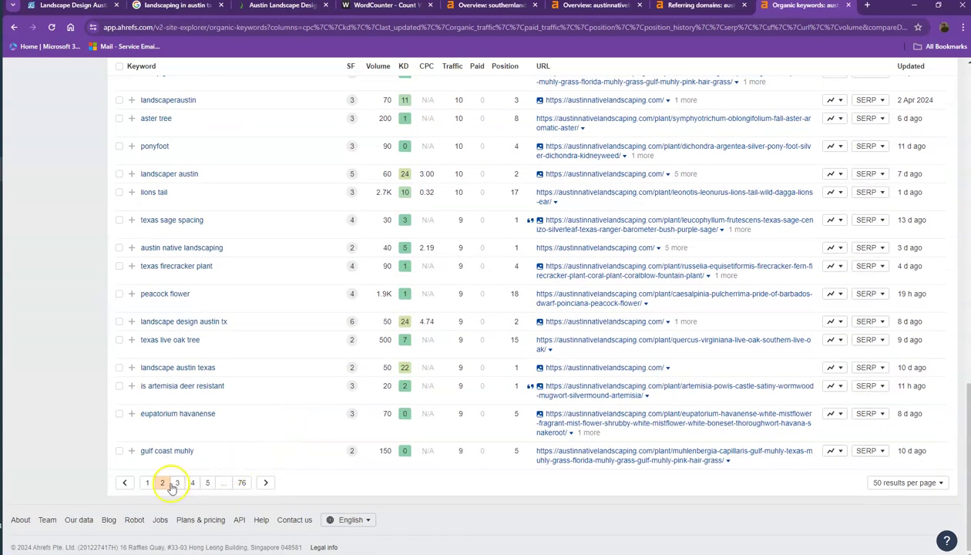
Look through the third page of organic keywords and close both the referring domains and organic keywords reports
left_click(177, 483)
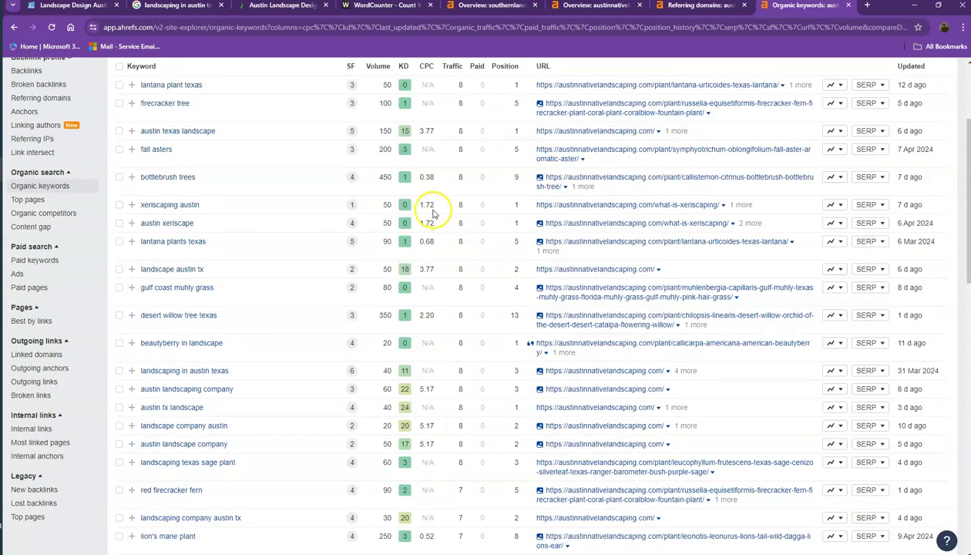
scroll(383, 214, "down", 15)
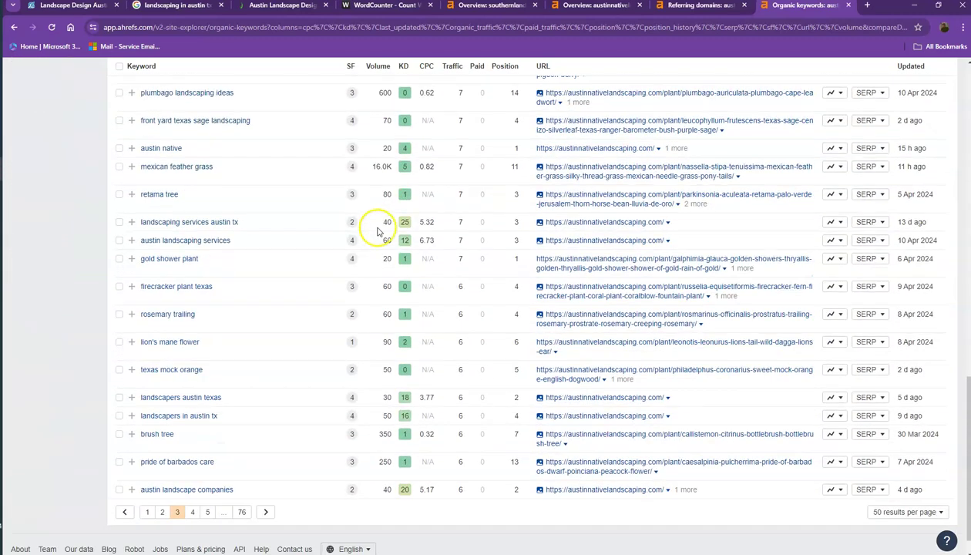
scroll(378, 231, "down", 1)
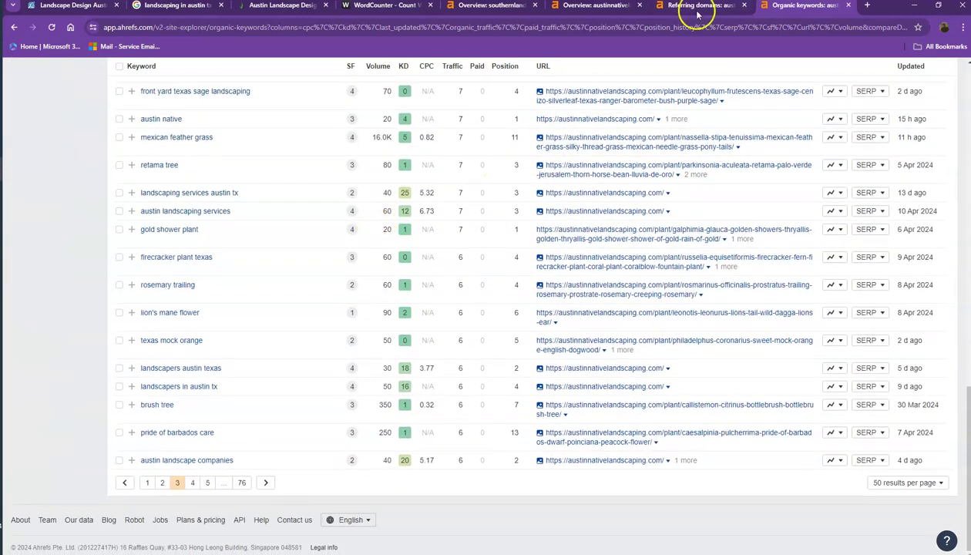
left_click(744, 6)
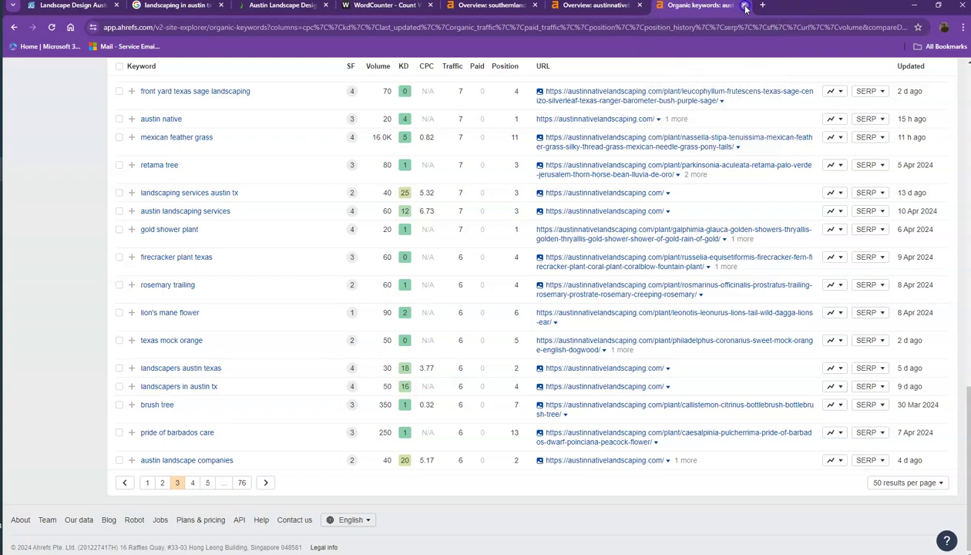
left_click(744, 6)
Return to the Southern Landscape homepage and check the Landscape Design service image for an image-saving option
left_click(82, 7)
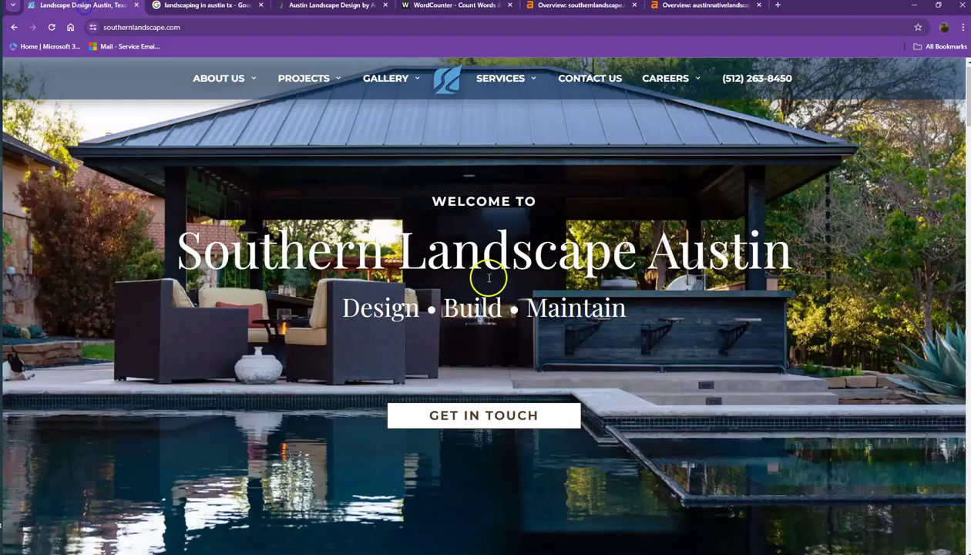
scroll(622, 245, "down", 10)
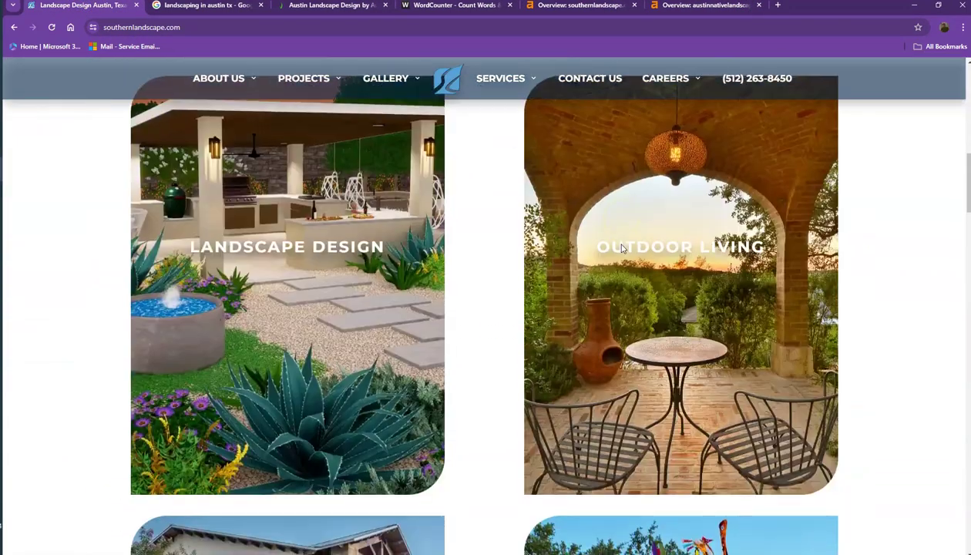
right_click(332, 160)
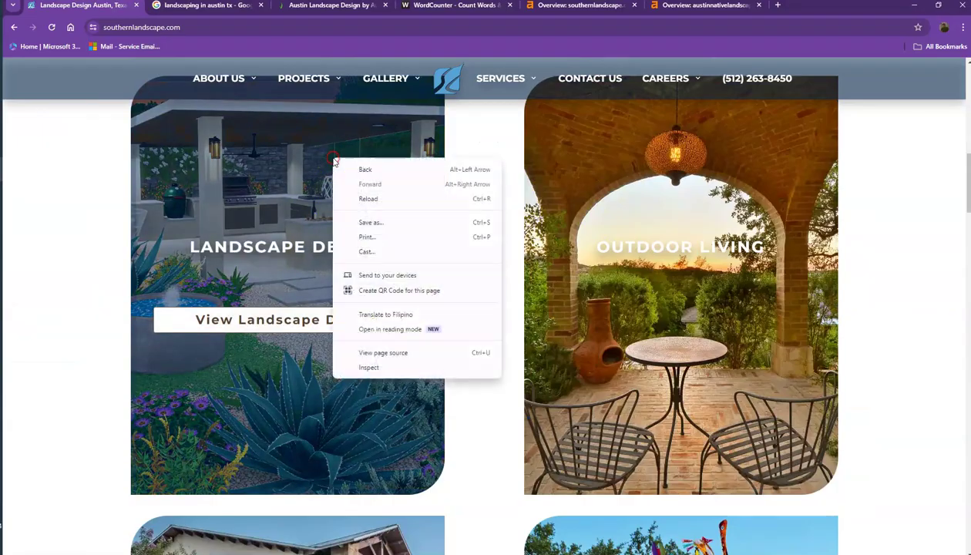
left_click(65, 169)
Look through the homepage down to the project gallery and check the Bee Tree image's file name without saving it
scroll(216, 281, "down", 4)
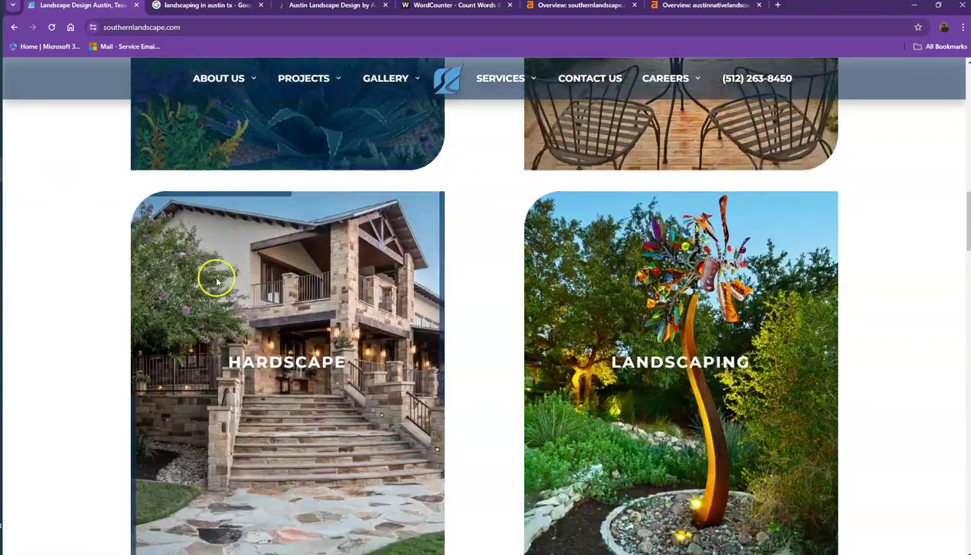
scroll(217, 283, "down", 10)
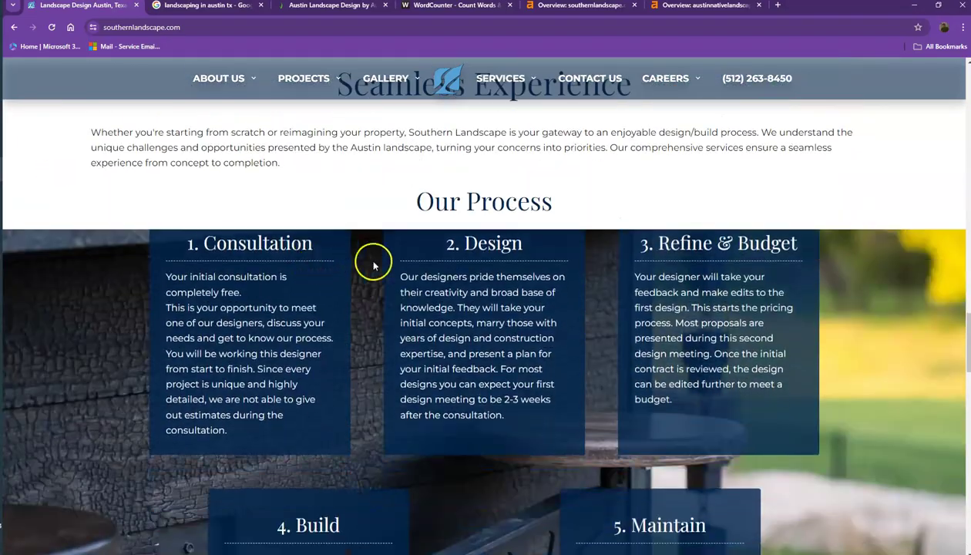
scroll(445, 310, "down", 3)
scroll(624, 283, "down", 1)
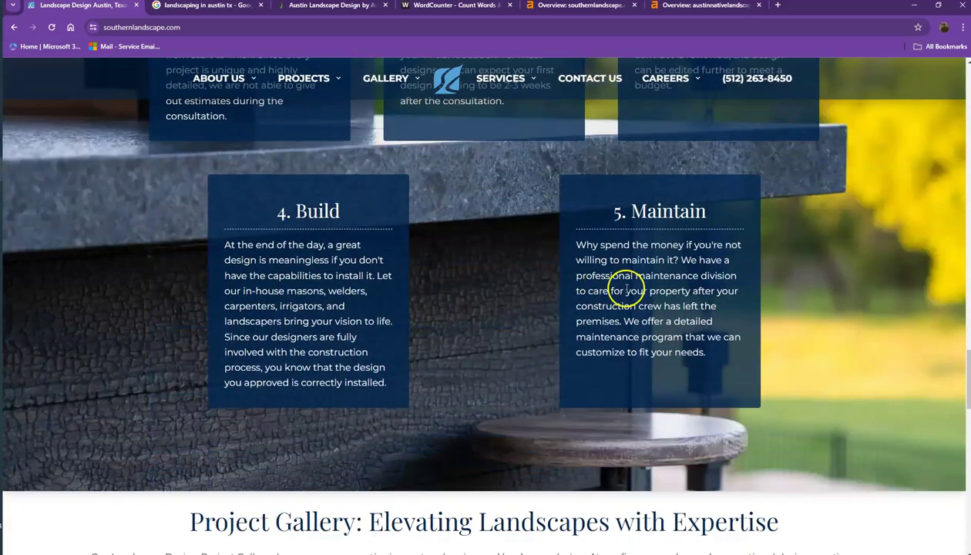
scroll(616, 324, "down", 1)
scroll(607, 335, "down", 5)
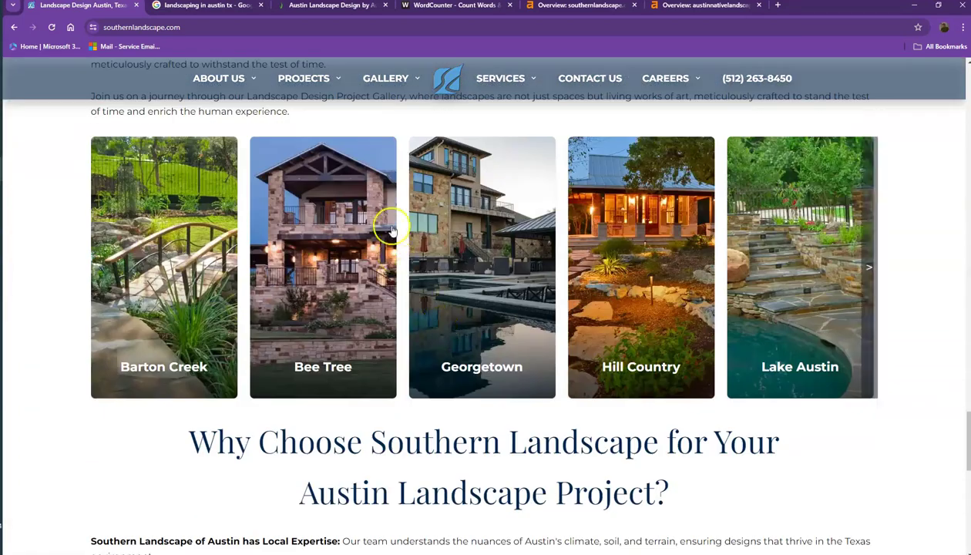
right_click(322, 201)
left_click(367, 353)
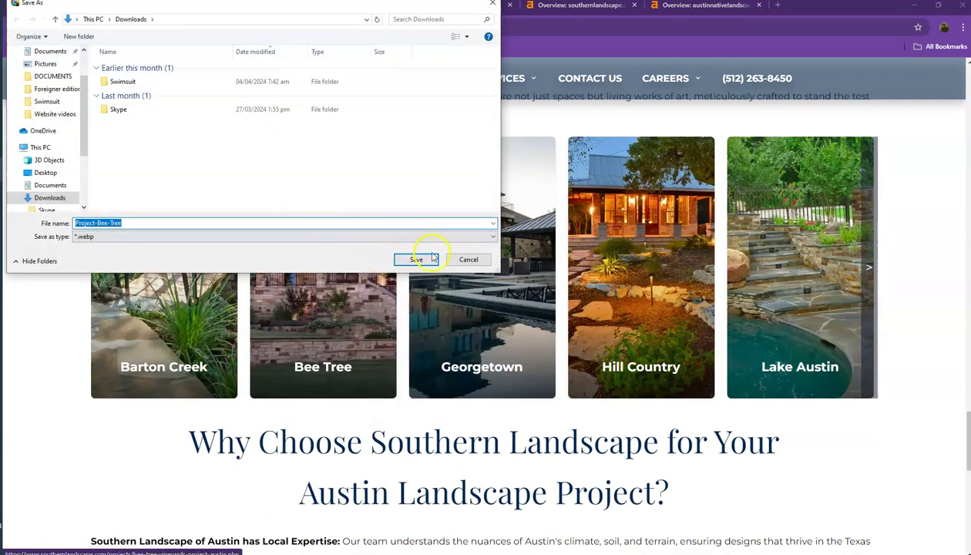
left_click(467, 259)
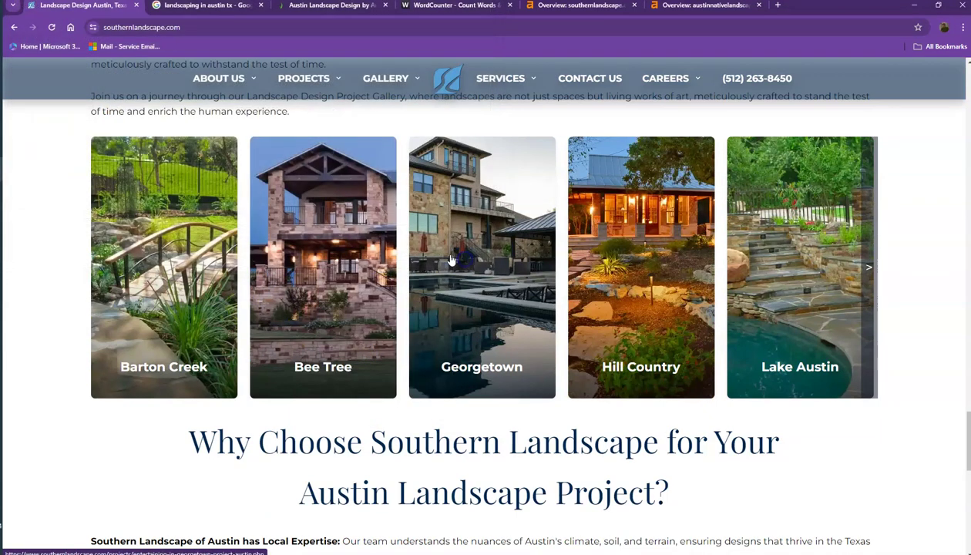
Switch to WordCounter and highlight the word and character count of Southern Landscape's homepage text
left_click(450, 14)
scroll(198, 134, "up", 2)
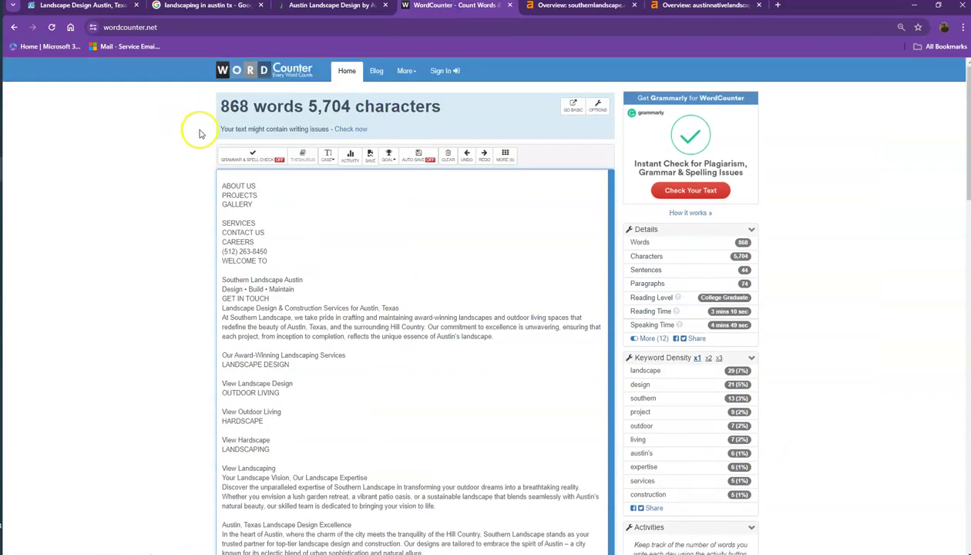
left_click_drag(220, 107, 275, 109)
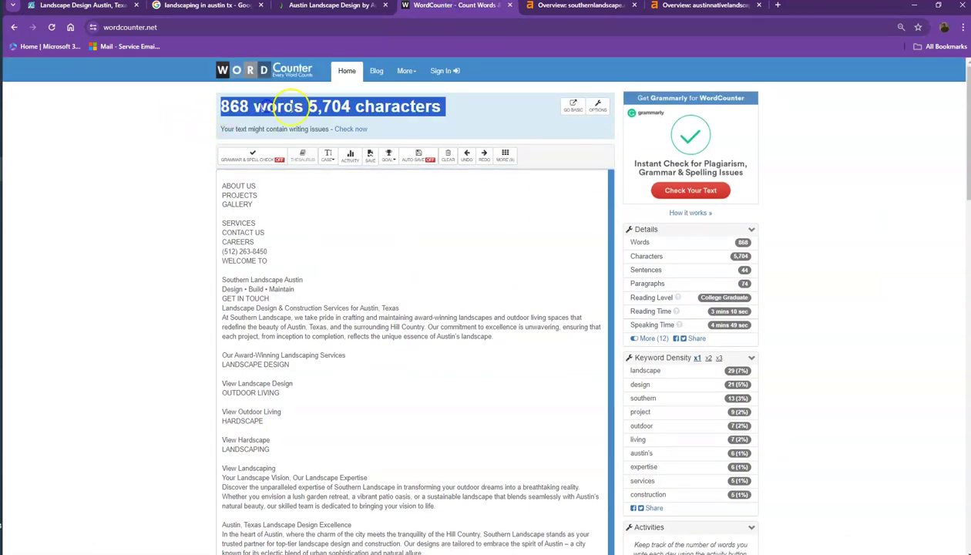
left_click(284, 108)
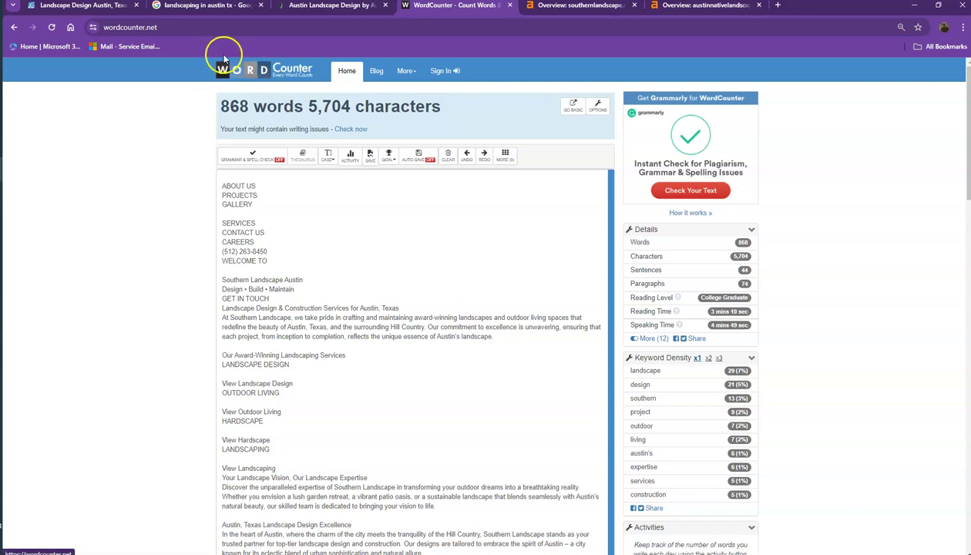
Review the Google results for "landscaping in austin tx", highlighting the Houzz listing and checking the local business listings
left_click(224, 9)
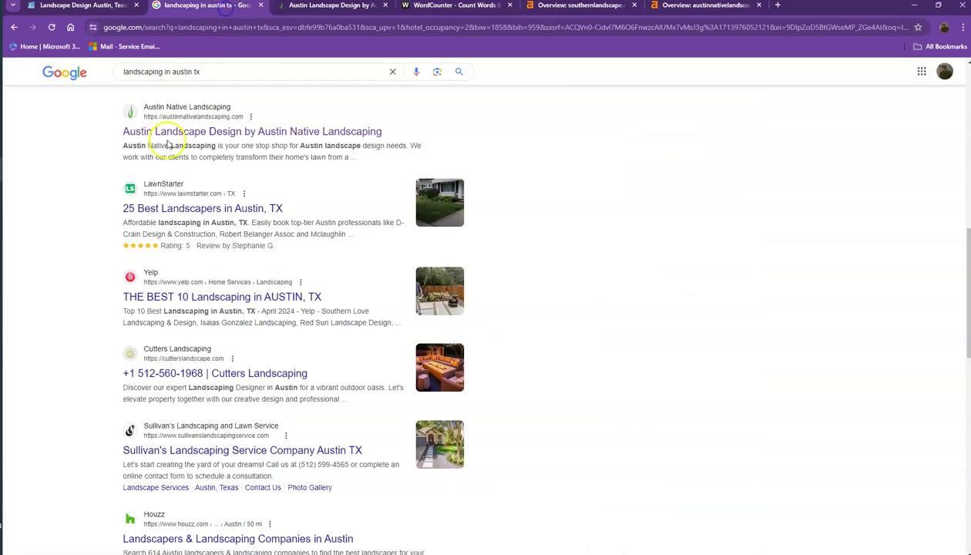
scroll(88, 216, "up", 1)
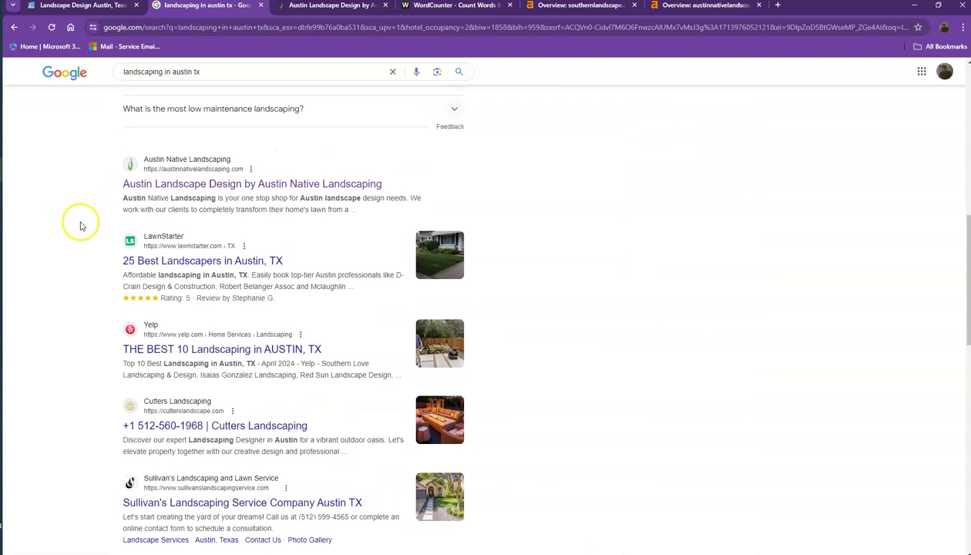
scroll(77, 232, "down", 5)
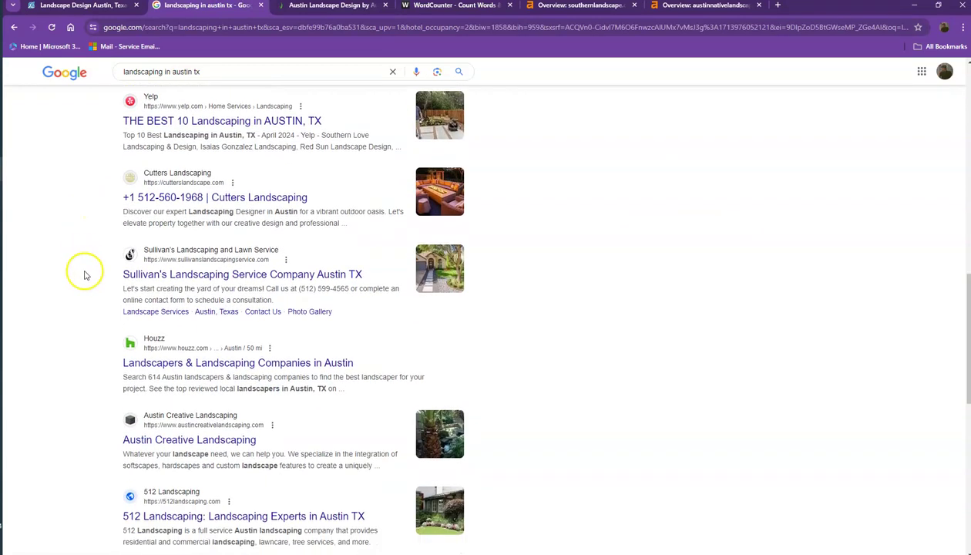
left_click_drag(101, 298, 288, 313)
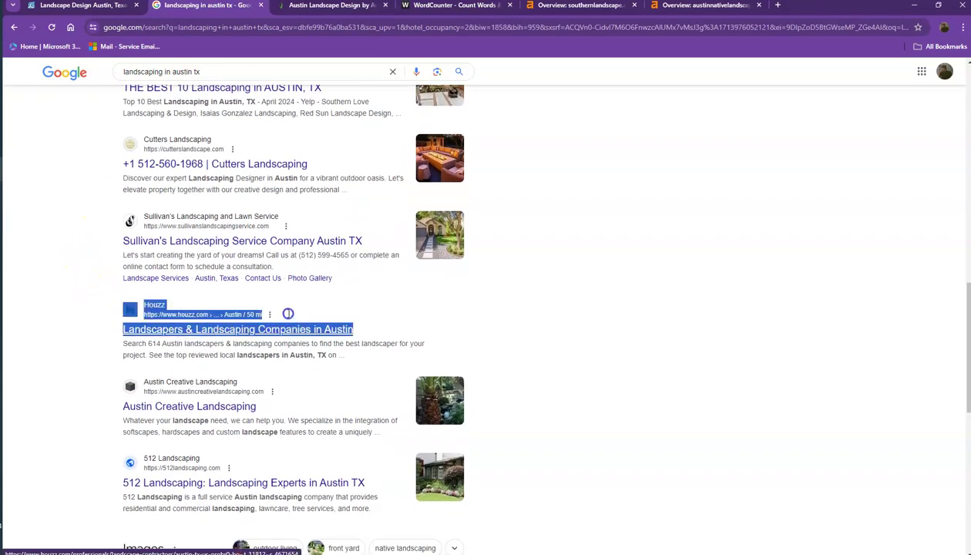
left_click(83, 234)
scroll(95, 279, "up", 14)
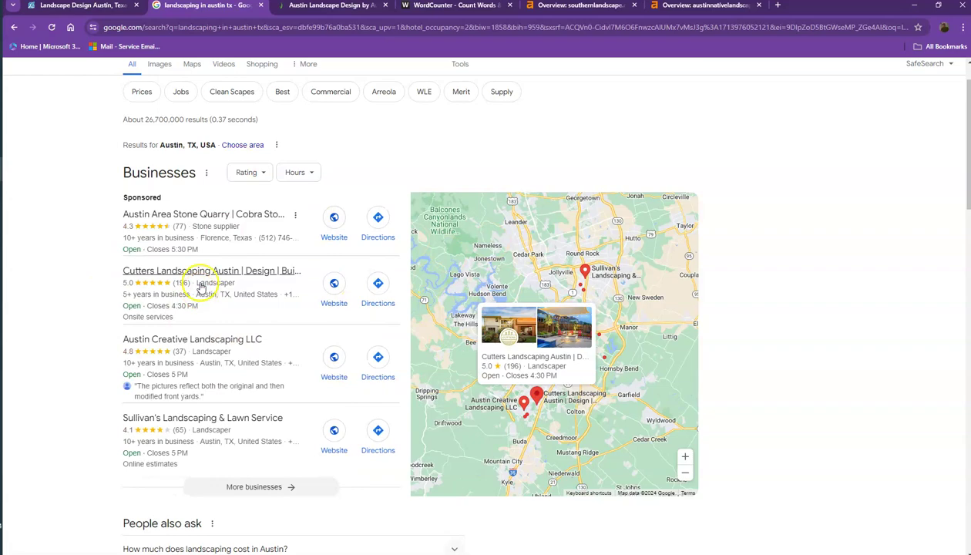
Review the Southern Landscape homepage from the project gallery back up to the introduction and the award-winning services section
left_click(77, 7)
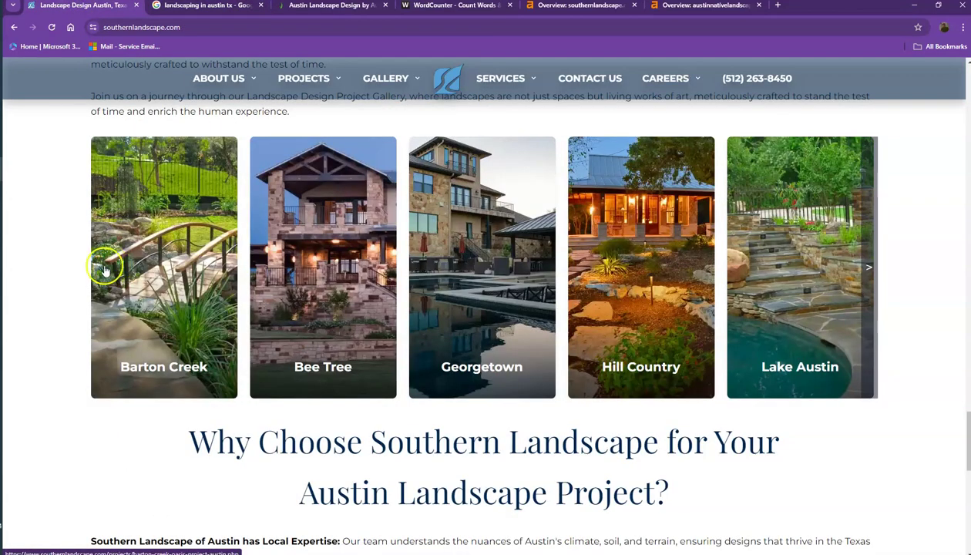
scroll(58, 286, "up", 6)
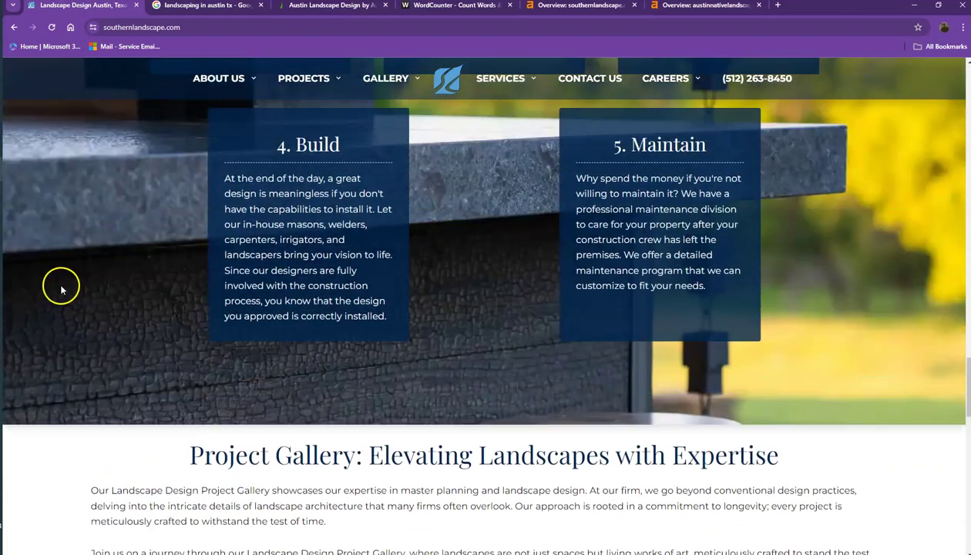
scroll(61, 289, "up", 3)
scroll(72, 283, "up", 3)
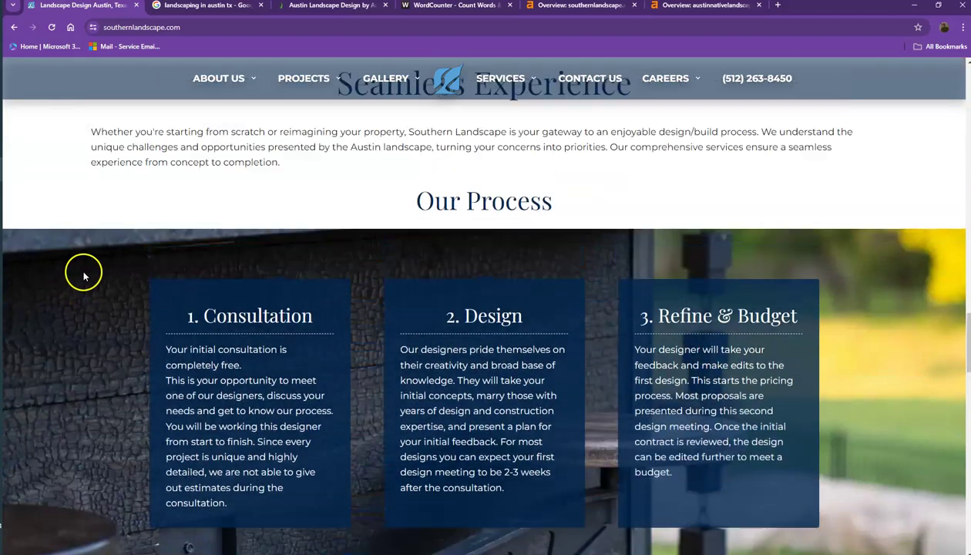
scroll(83, 275, "up", 5)
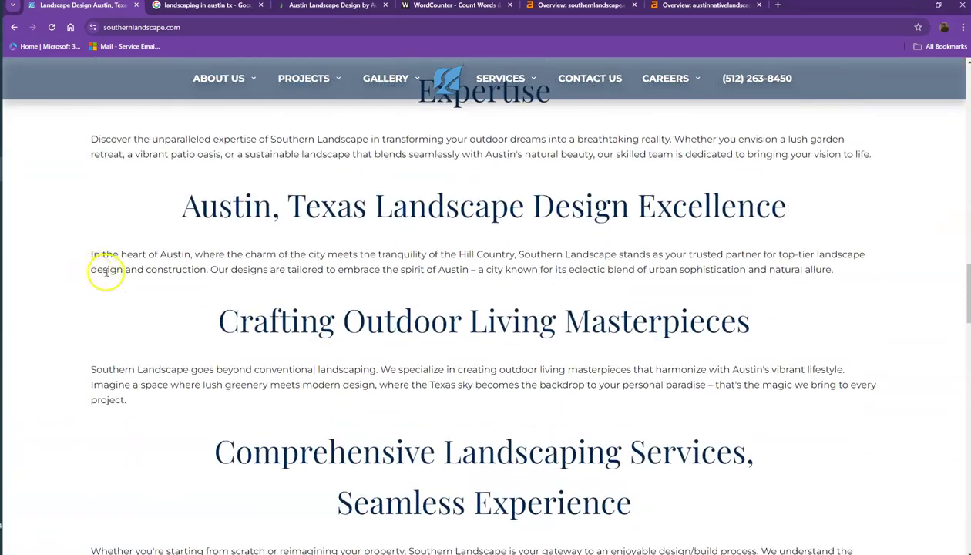
scroll(117, 273, "up", 10)
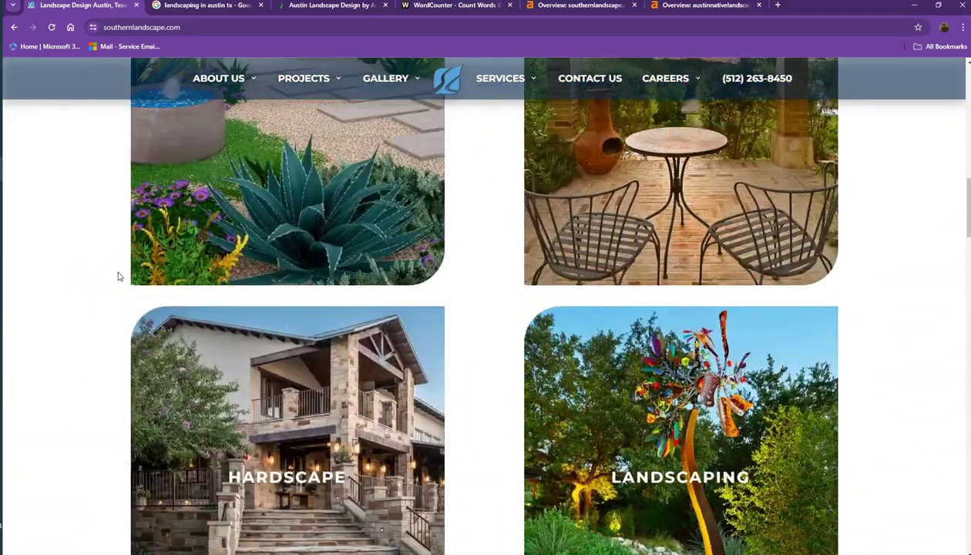
scroll(119, 276, "up", 8)
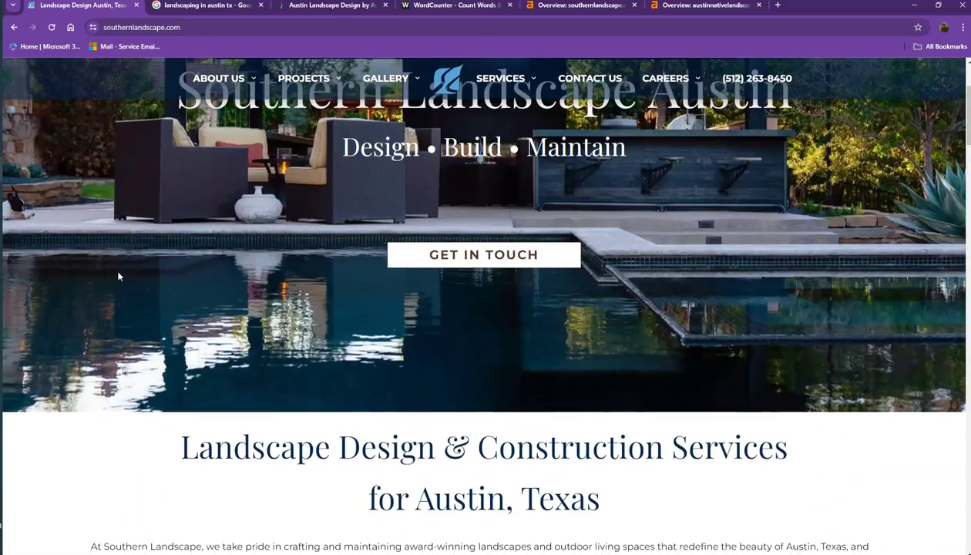
scroll(369, 330, "down", 3)
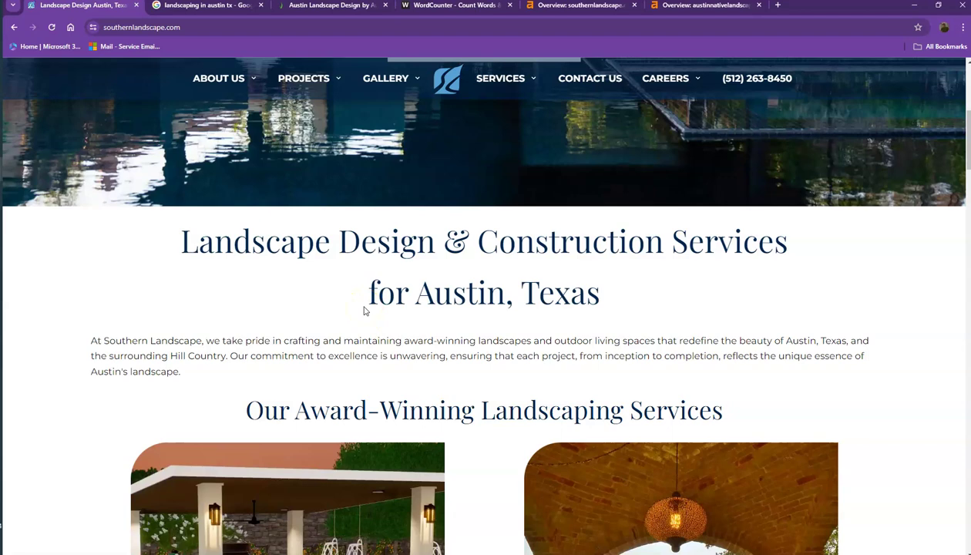
scroll(365, 311, "down", 3)
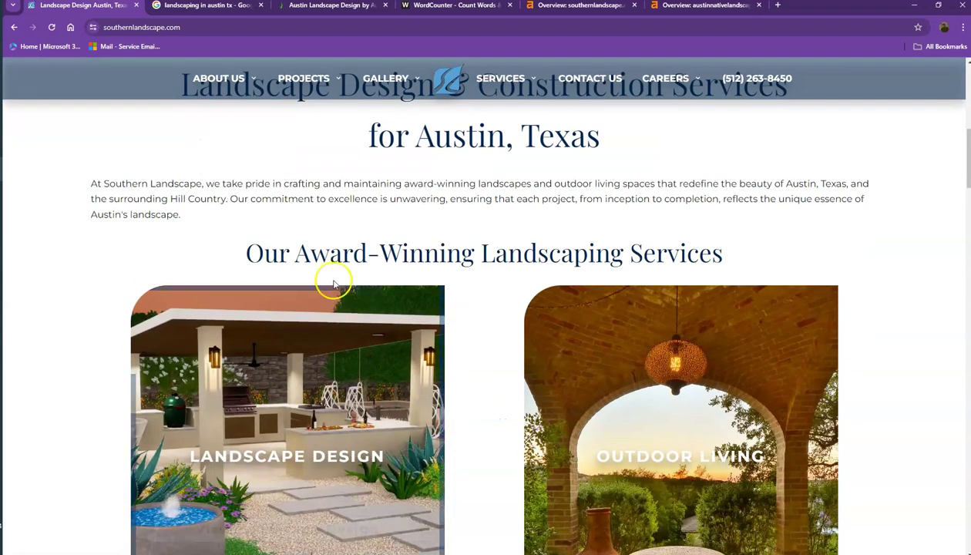